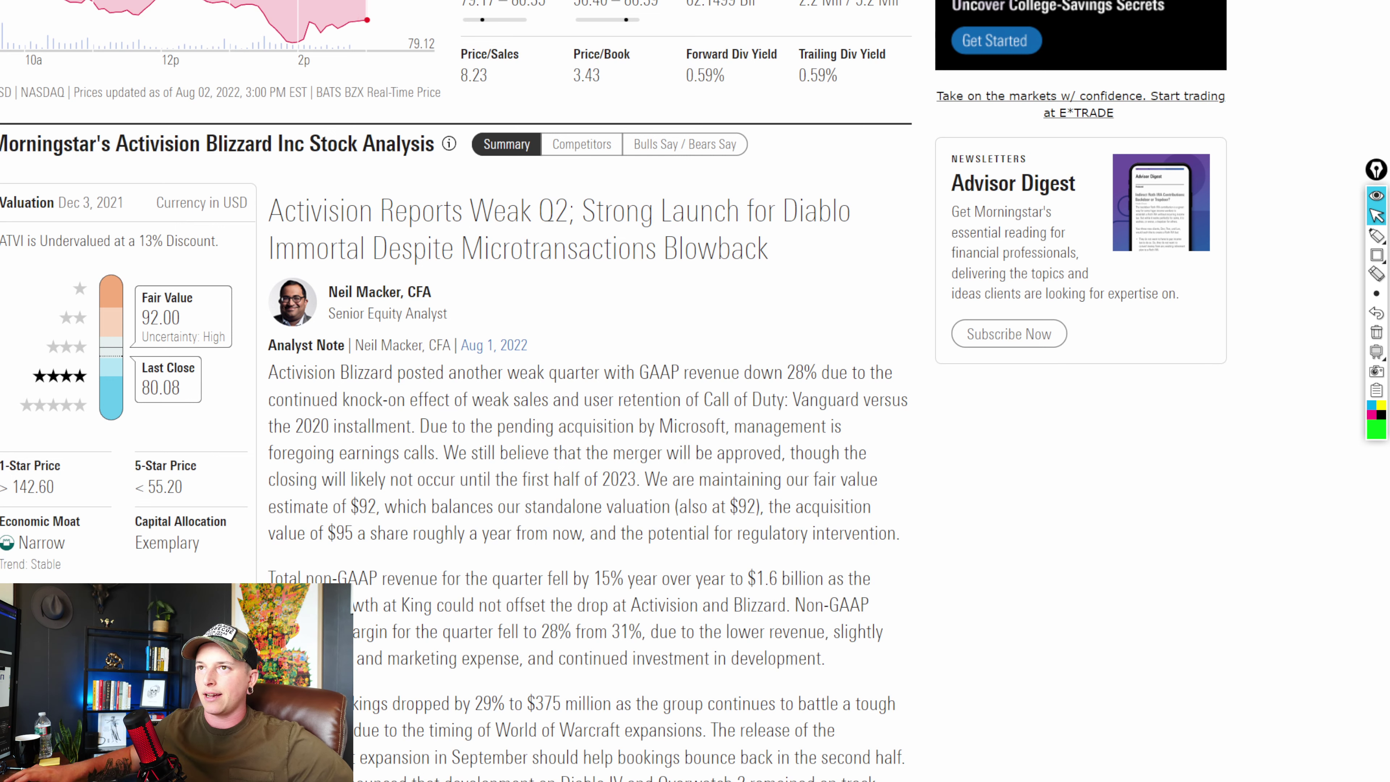
- Highlight the analyst note's phrases on GAAP revenue down 28%, the knock-on effect of weak sales, and Call of Duty
key("alt+Tab")
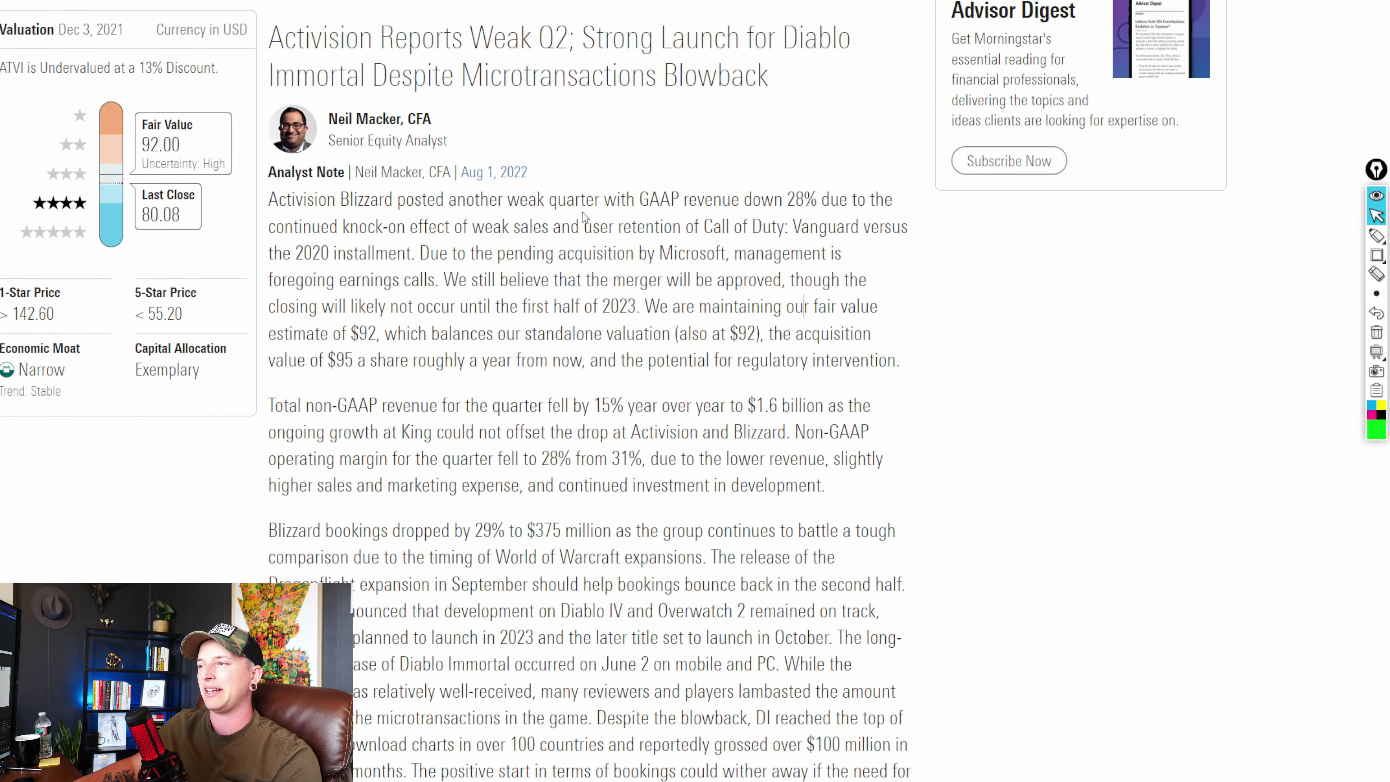
left_click_drag(625, 200, 818, 195)
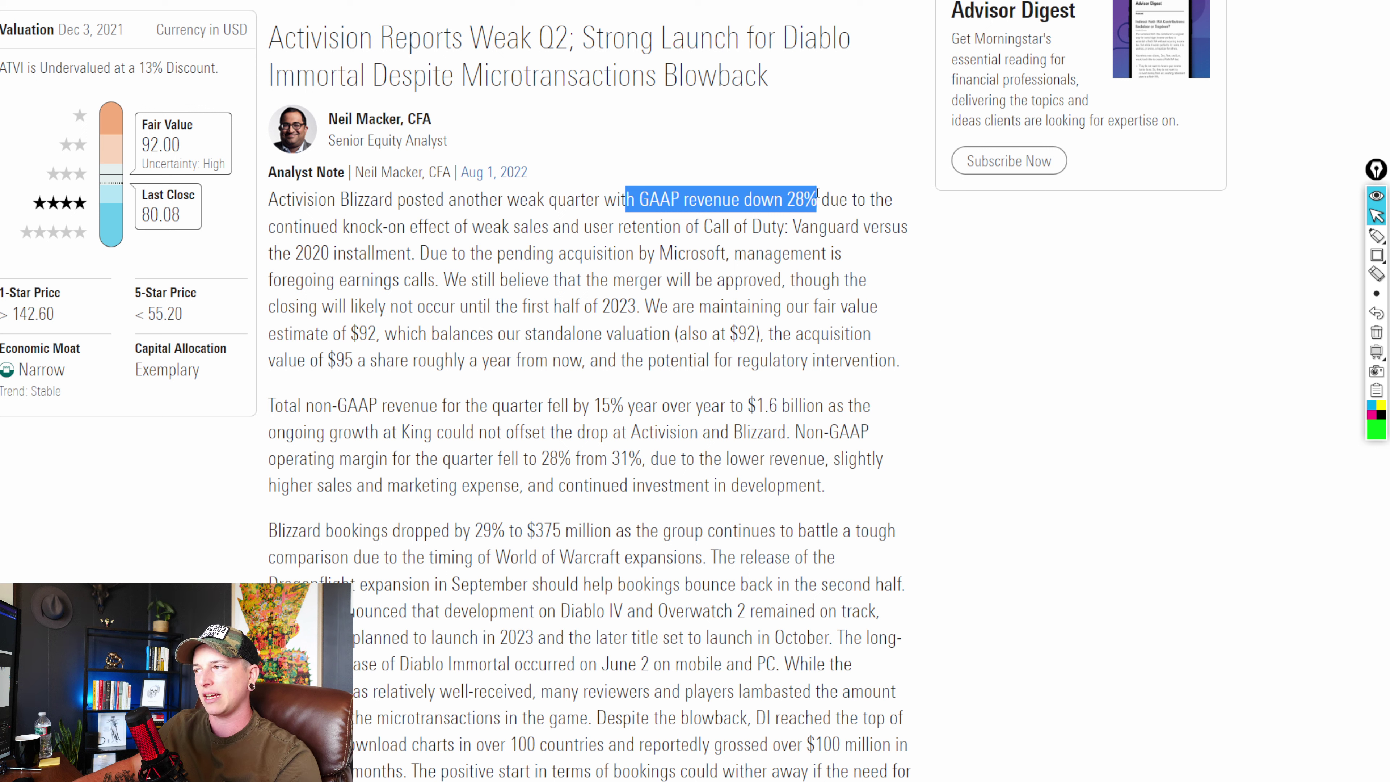
left_click(439, 226)
left_click_drag(342, 226, 585, 228)
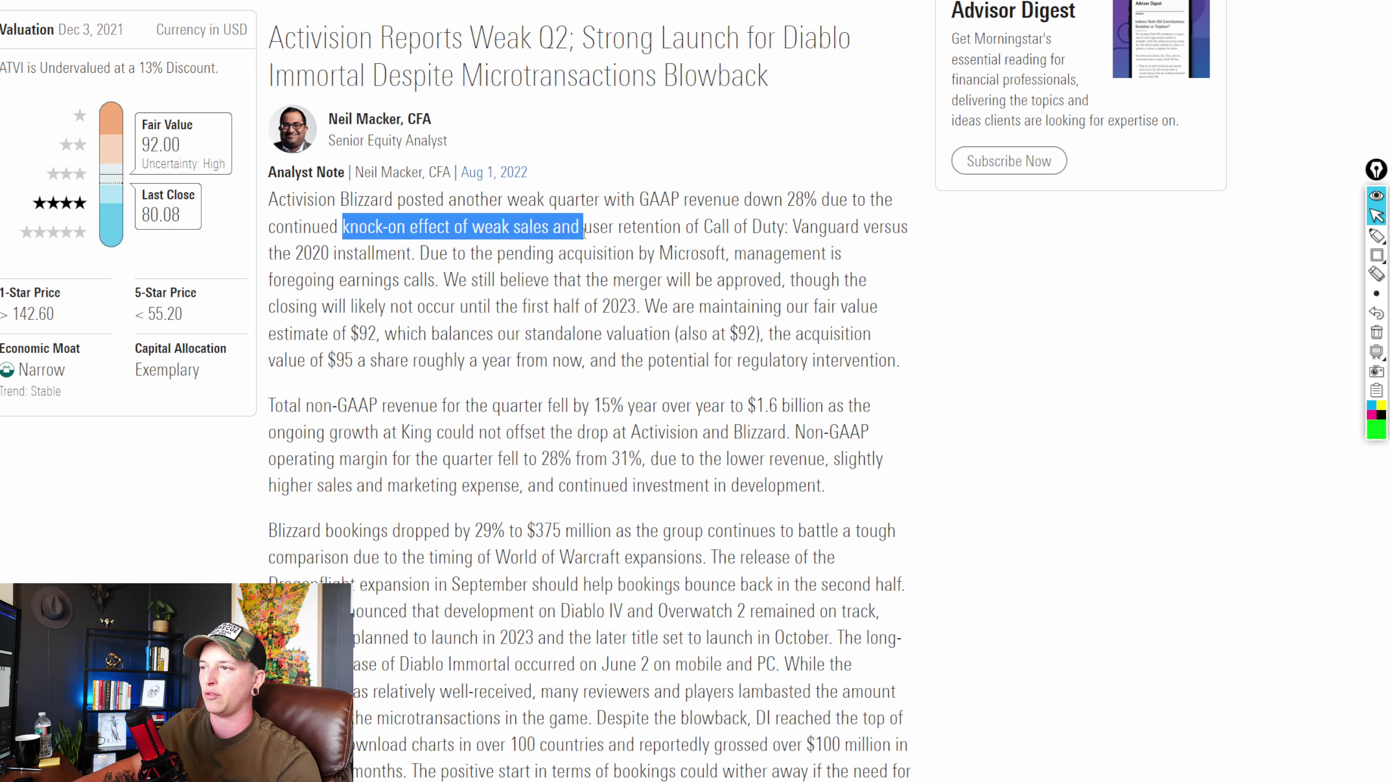
left_click(629, 226)
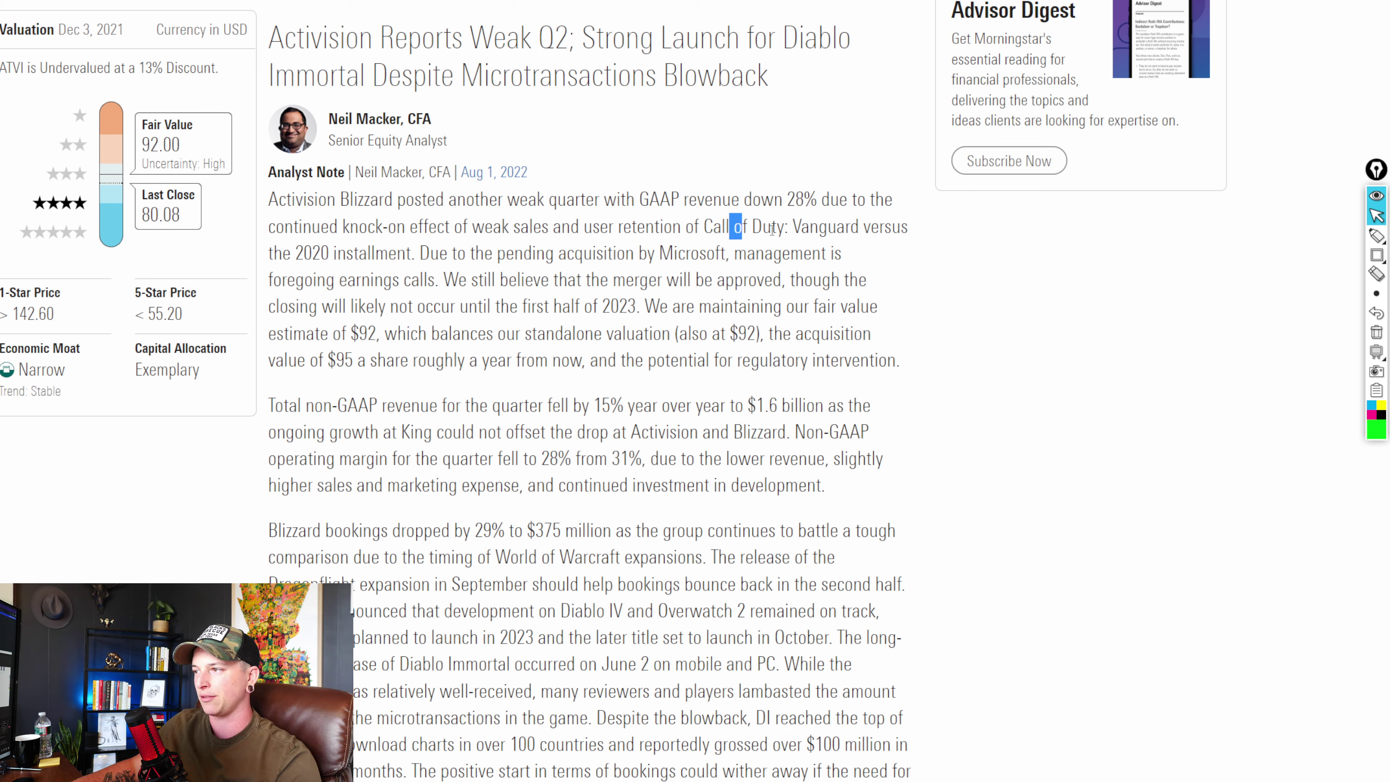
left_click_drag(785, 227, 689, 236)
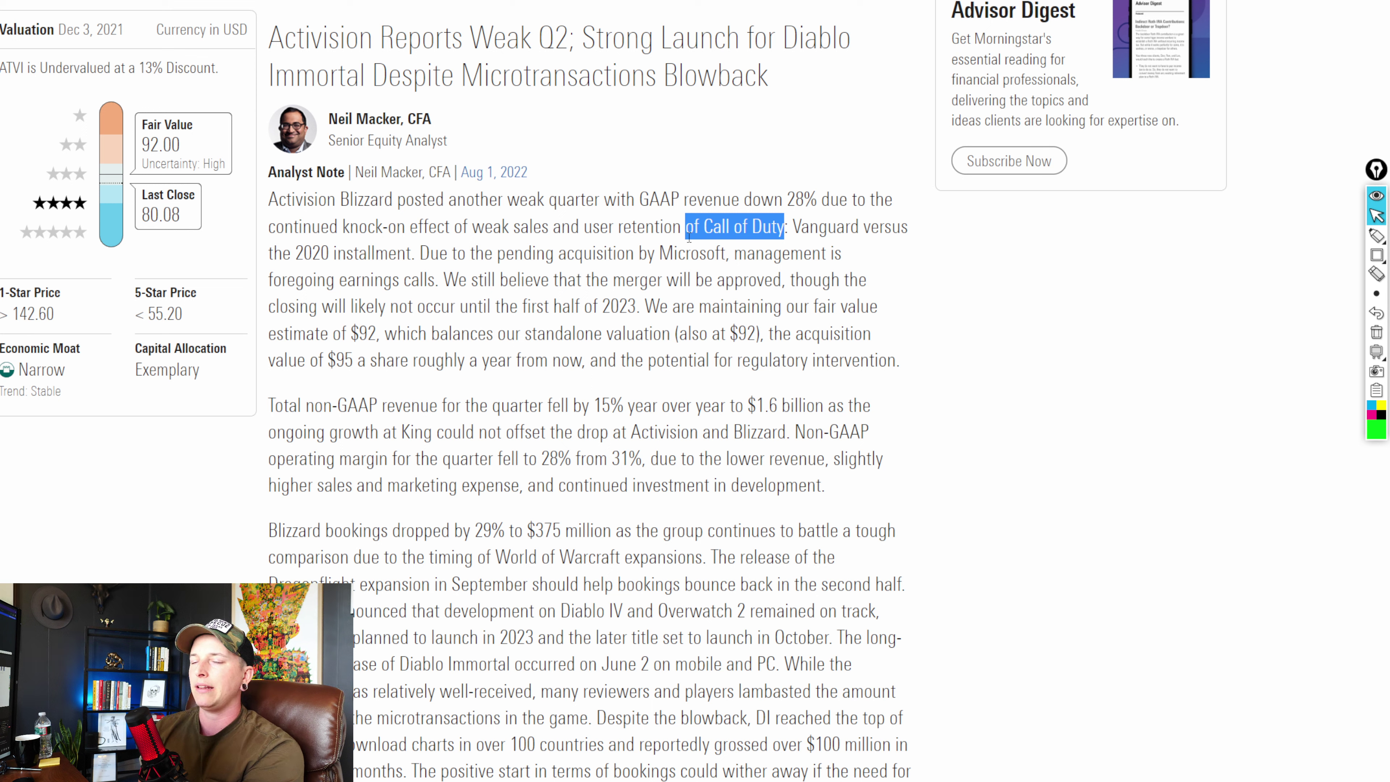
- Highlight the note's statement on merger approval and first-half 2023 closing, and the 13% discount in the valuation box
left_click(1117, 504)
left_click_drag(443, 280, 642, 306)
left_click(725, 528)
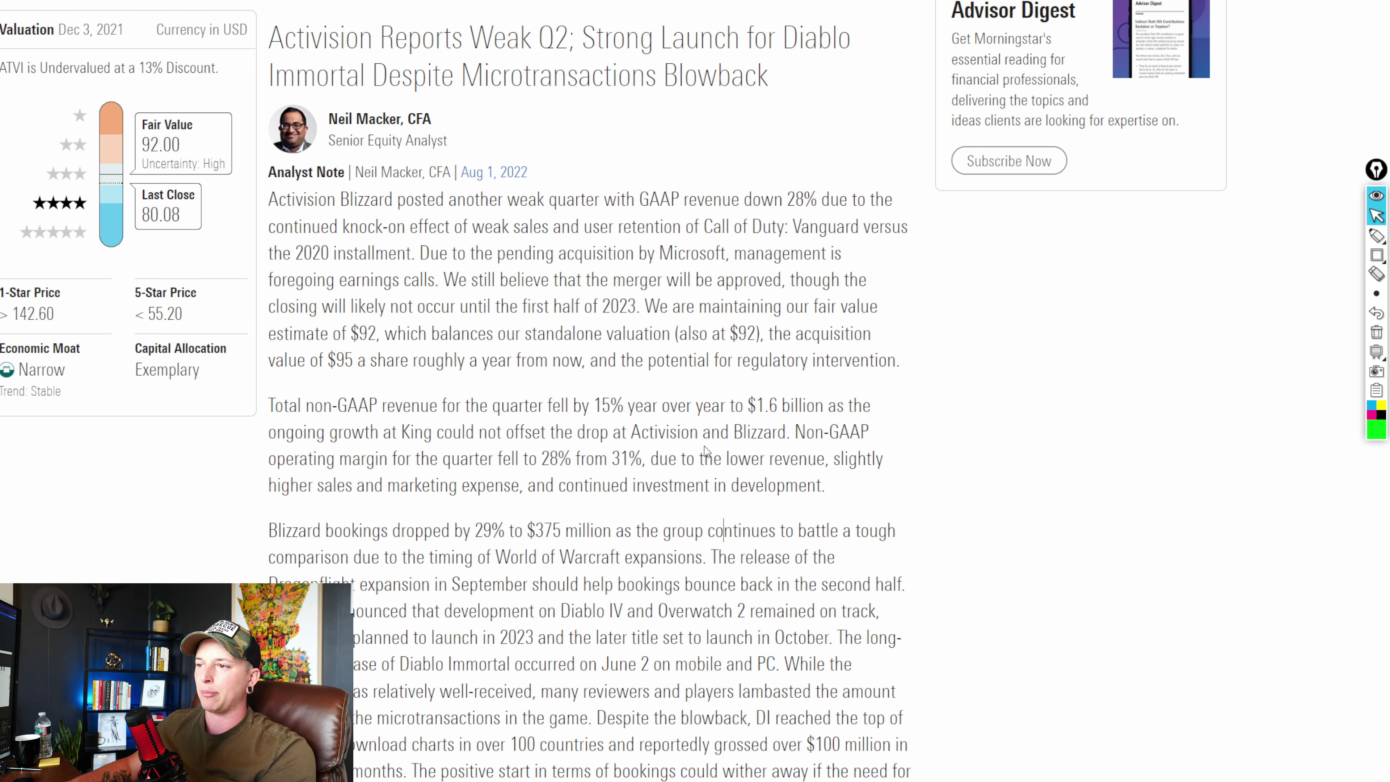
scroll(706, 451, "down", 5)
scroll(181, 247, "up", 5)
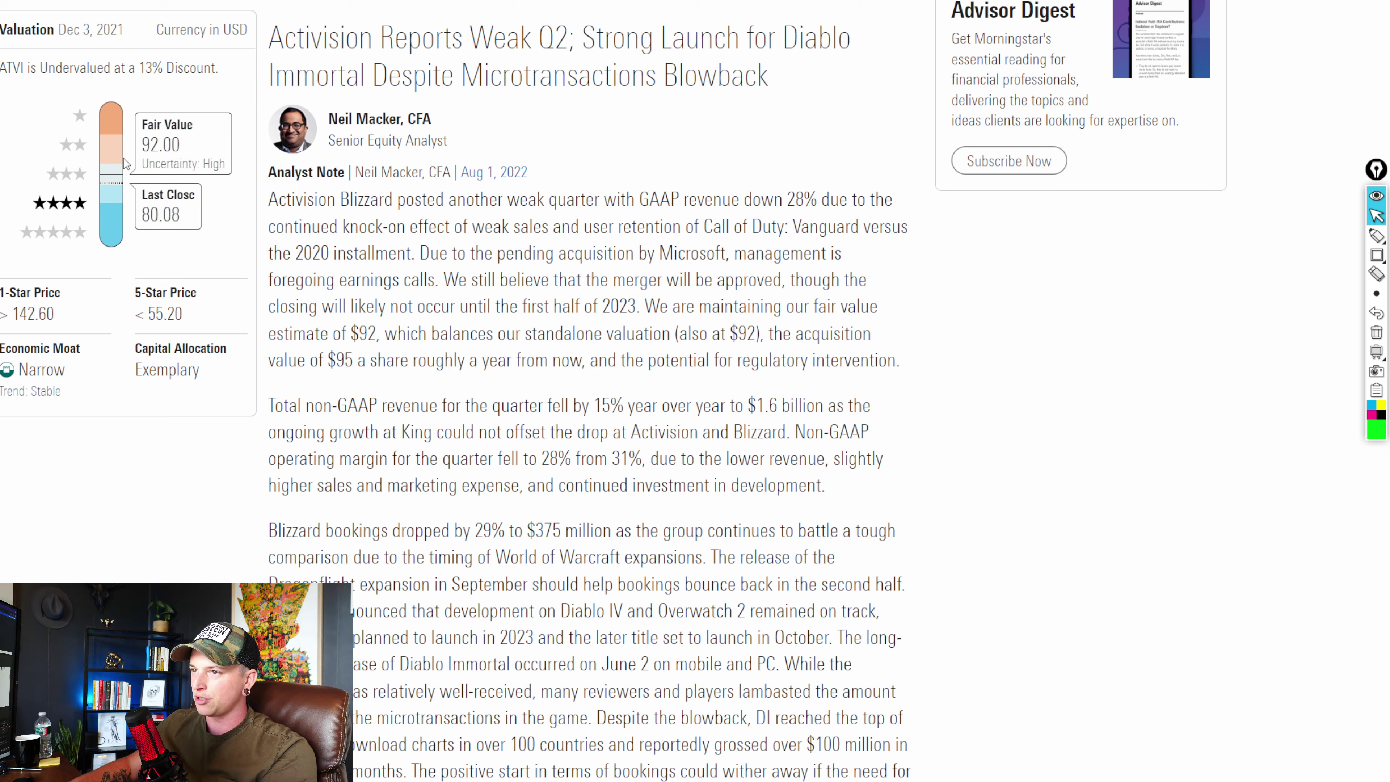
left_click_drag(139, 68, 233, 69)
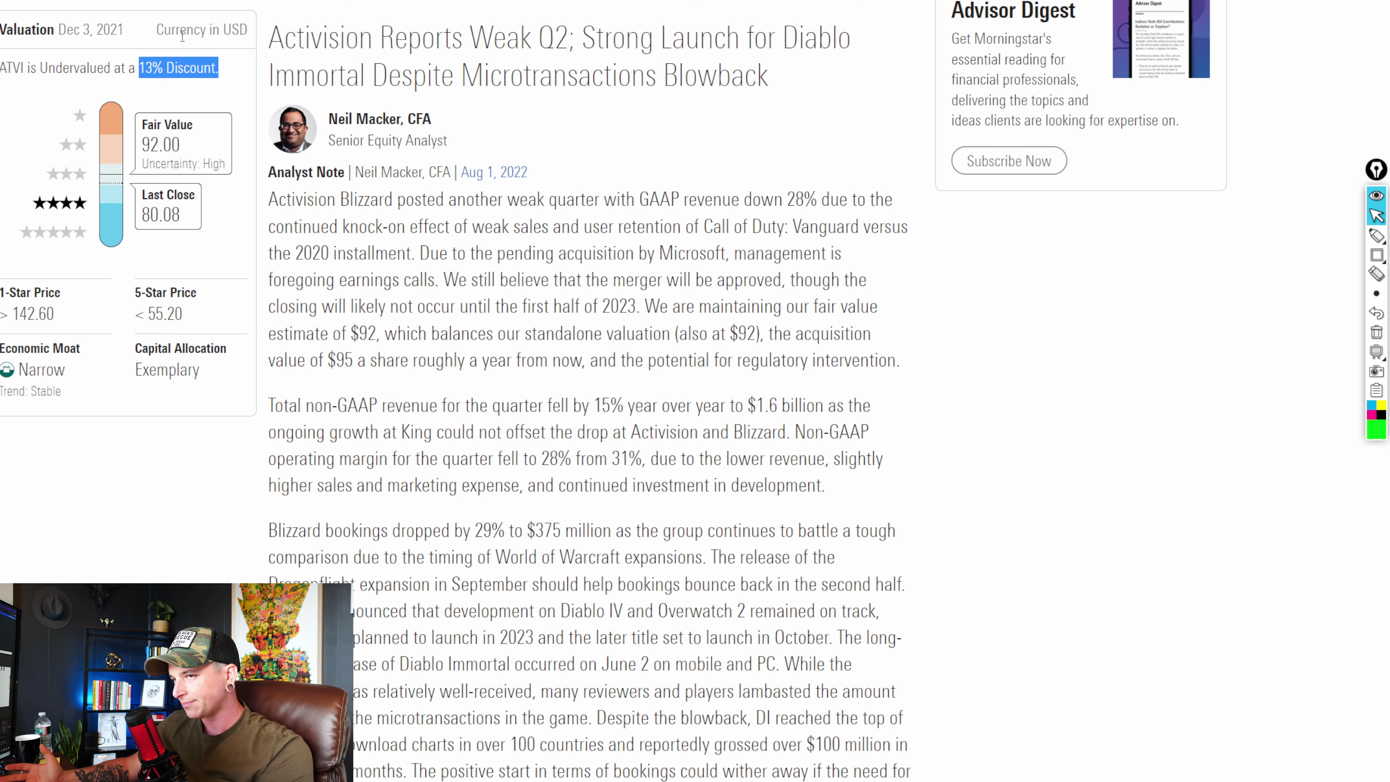
left_click(208, 62)
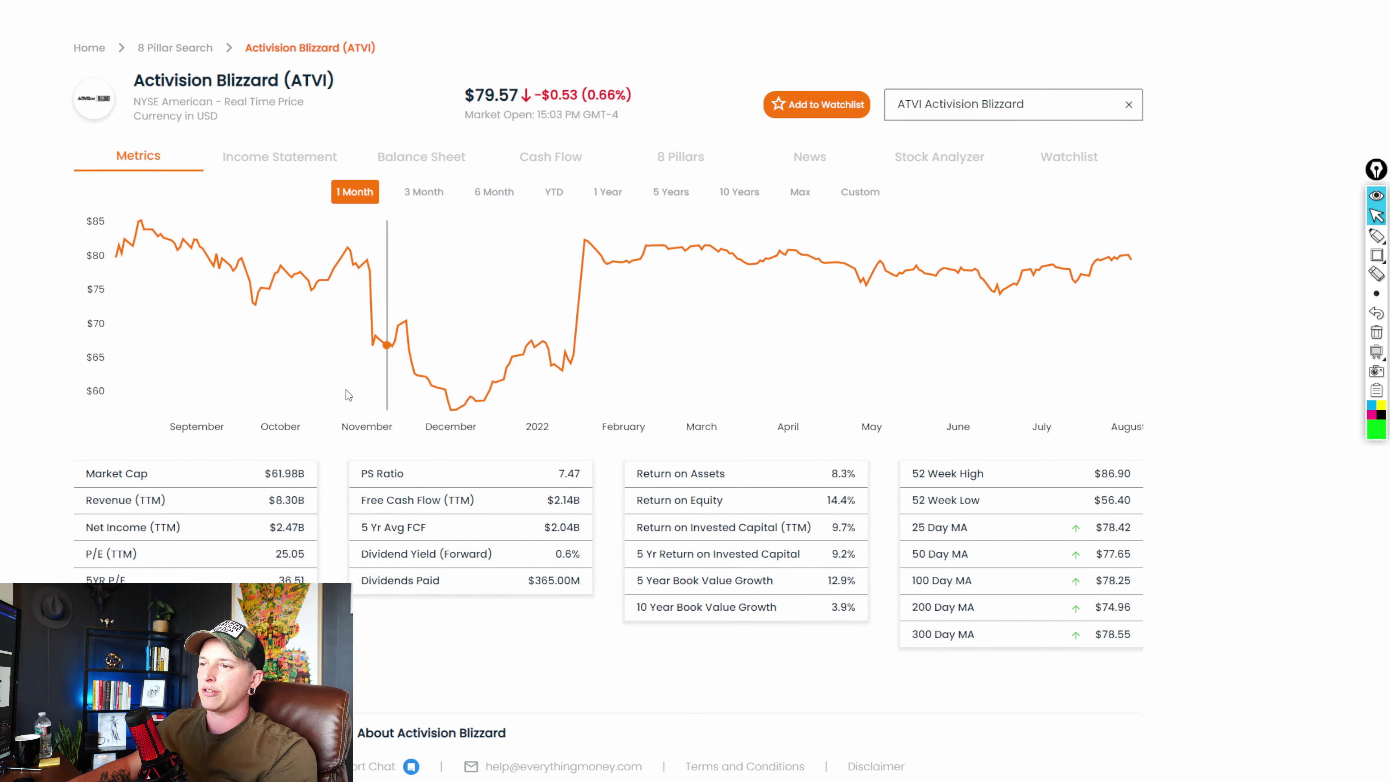
- Highlight the market cap, trailing revenue, trailing P/E and five-year P/E figures in Activision Blizzard's metrics
left_click_drag(264, 473, 312, 479)
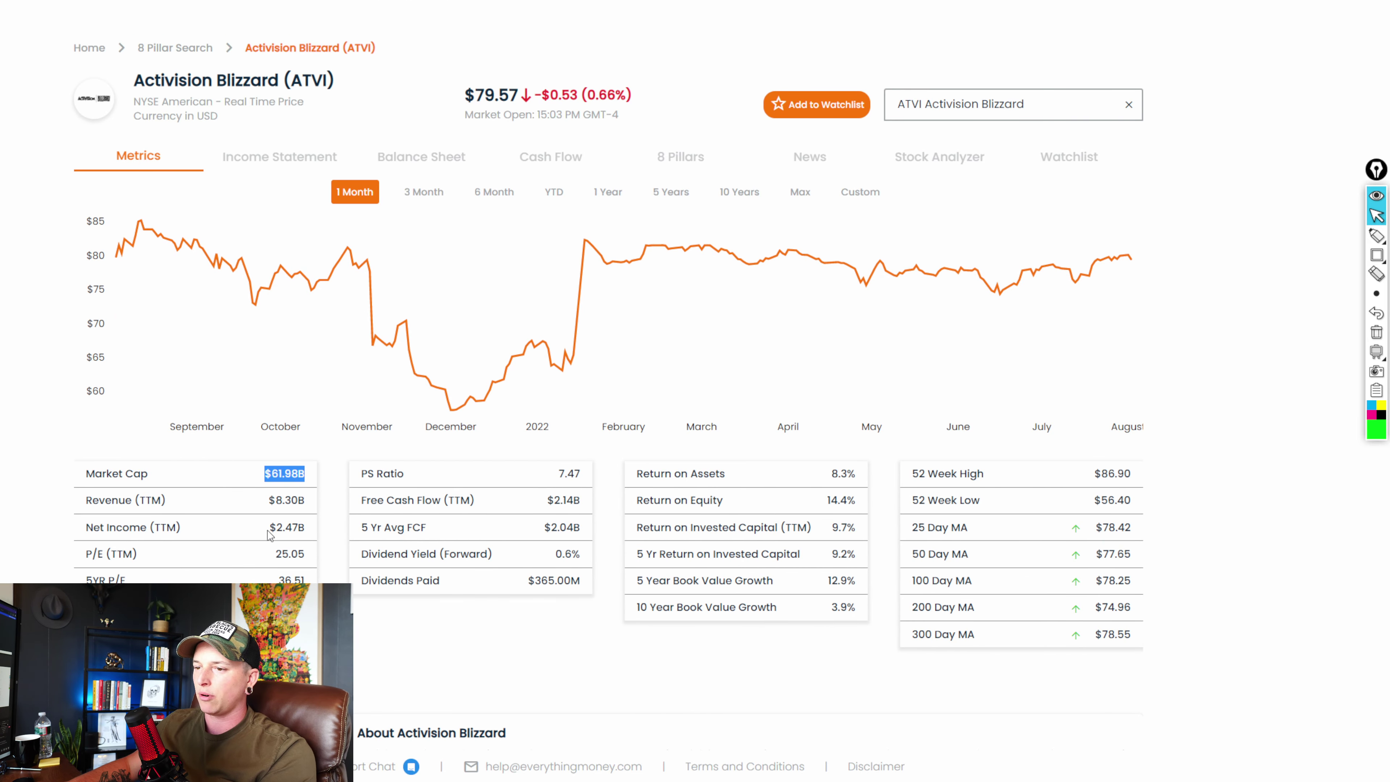
left_click_drag(267, 528, 316, 504)
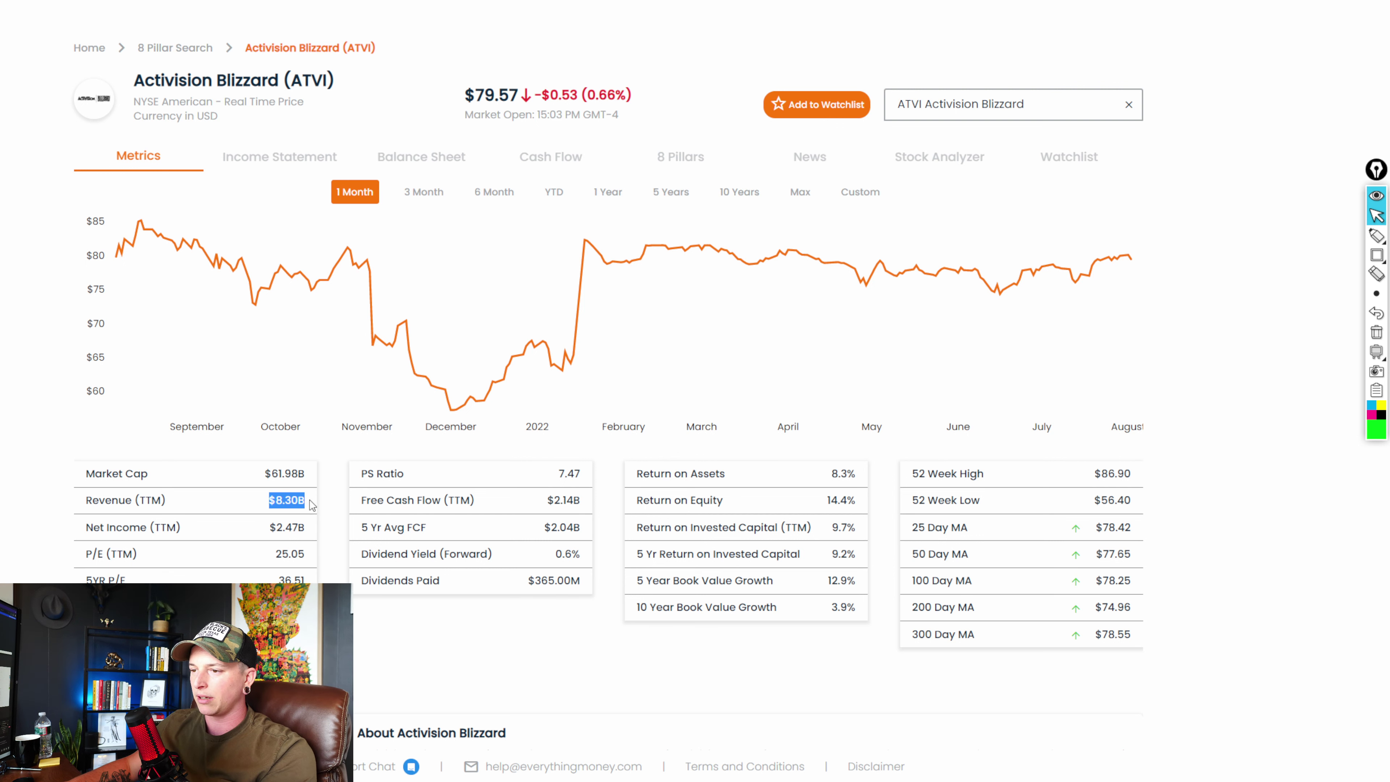
left_click_drag(275, 557, 320, 557)
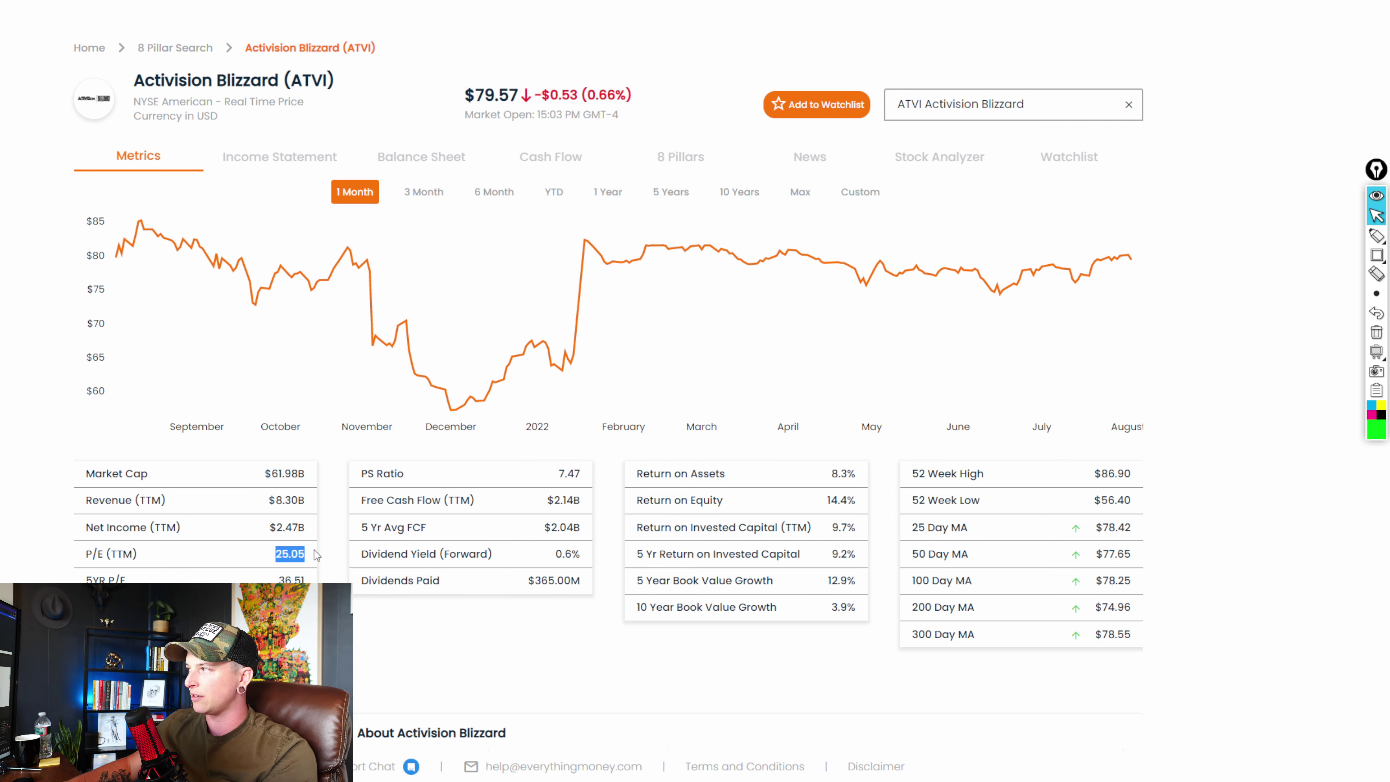
scroll(312, 547, "down", 2)
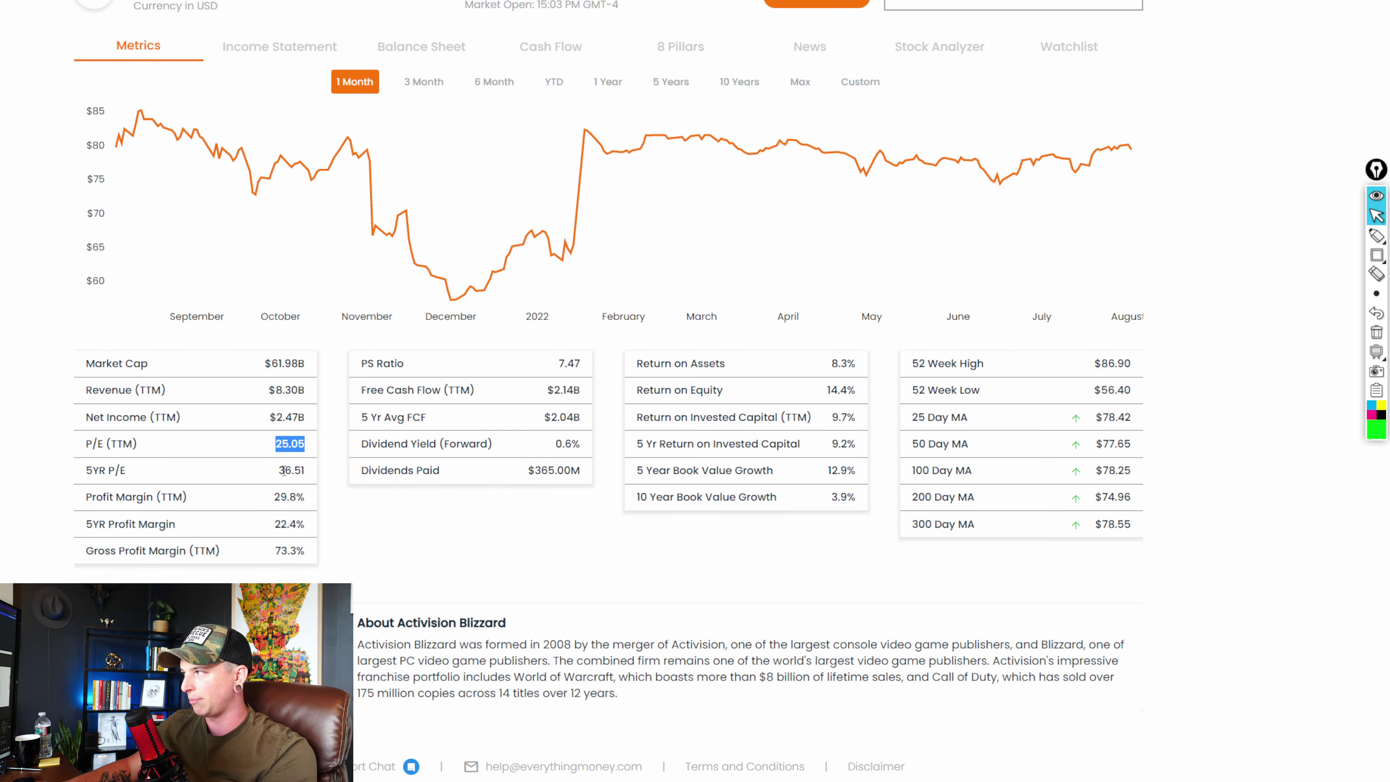
left_click(289, 441)
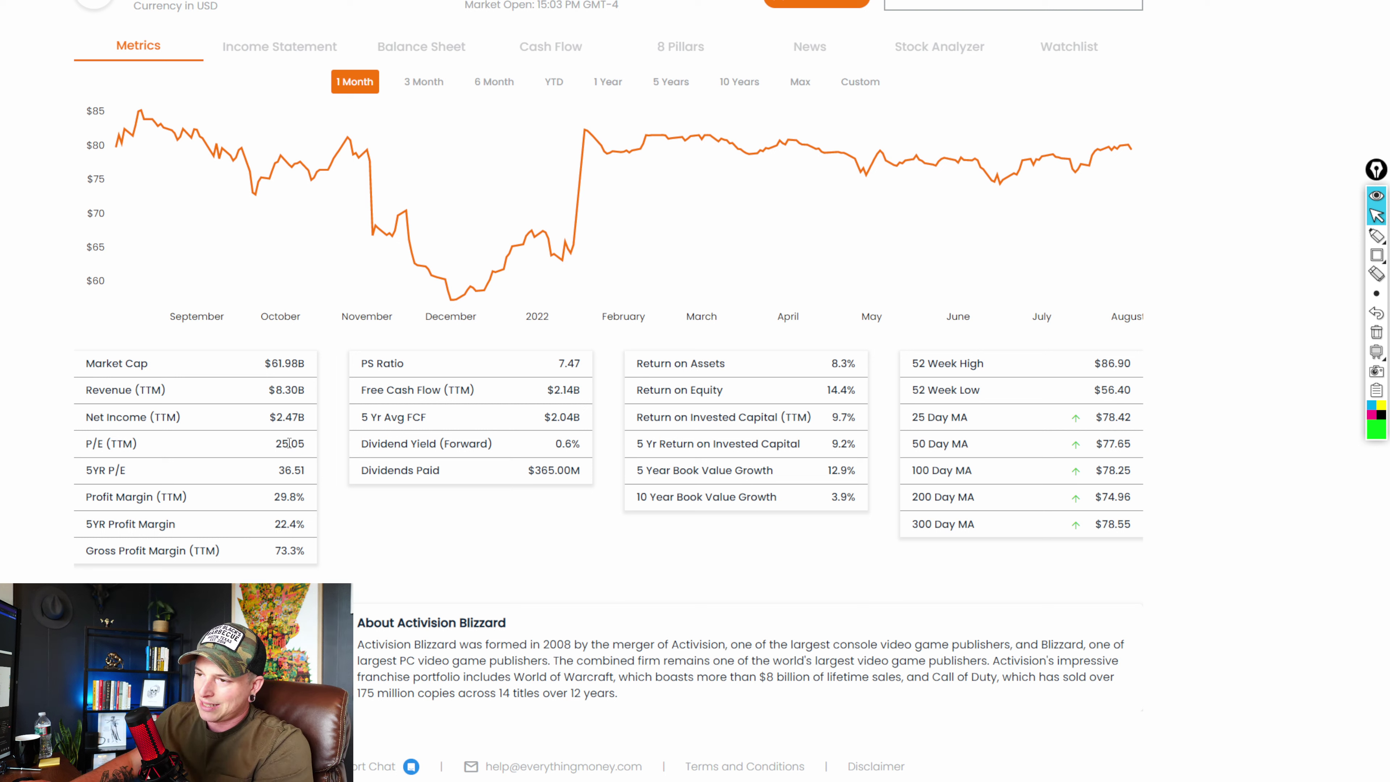
left_click_drag(276, 472, 312, 472)
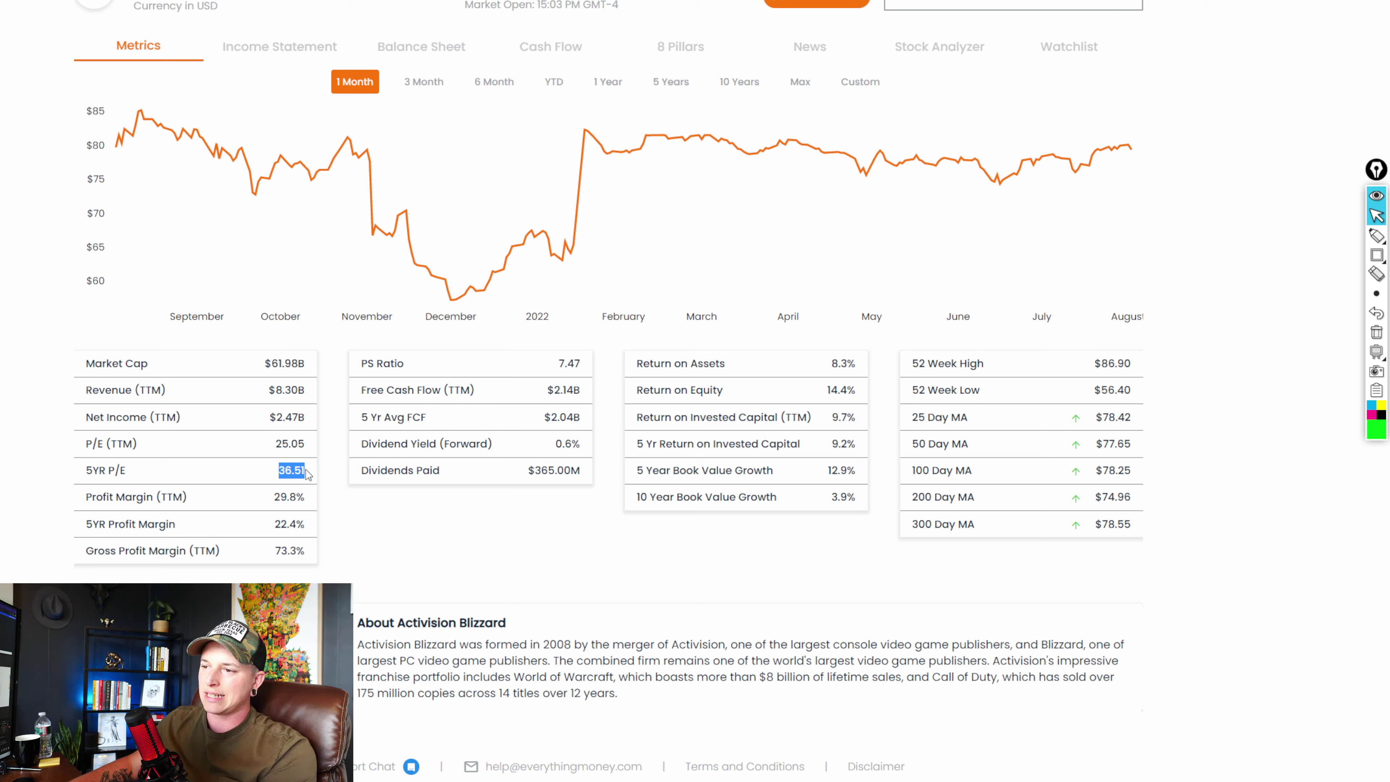
scroll(530, 379, "up", 2)
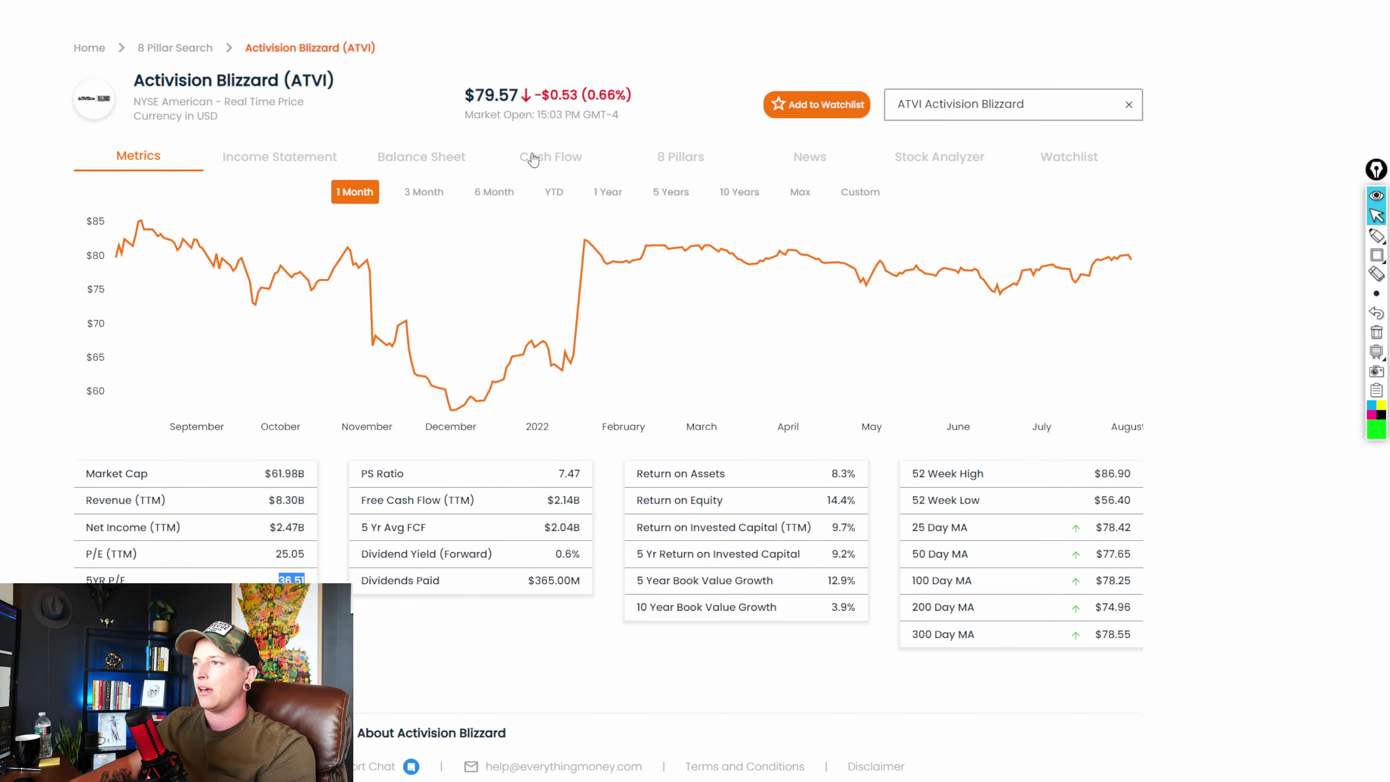
- Open the income statement and draw green boxes around the 2018-03 to 2022-03 gross profit and operating revenue values
left_click(305, 155)
scroll(305, 159, "down", 5)
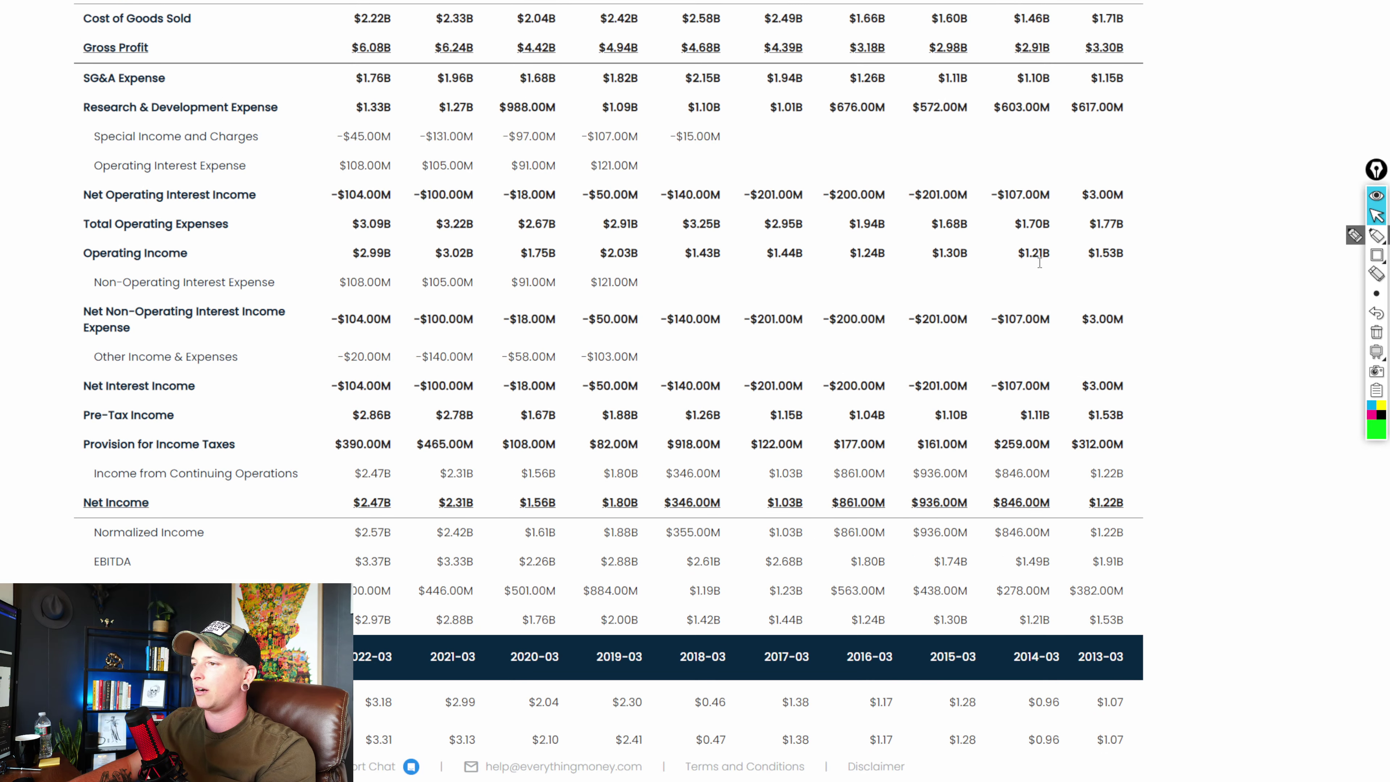
scroll(639, 68, "up", 6)
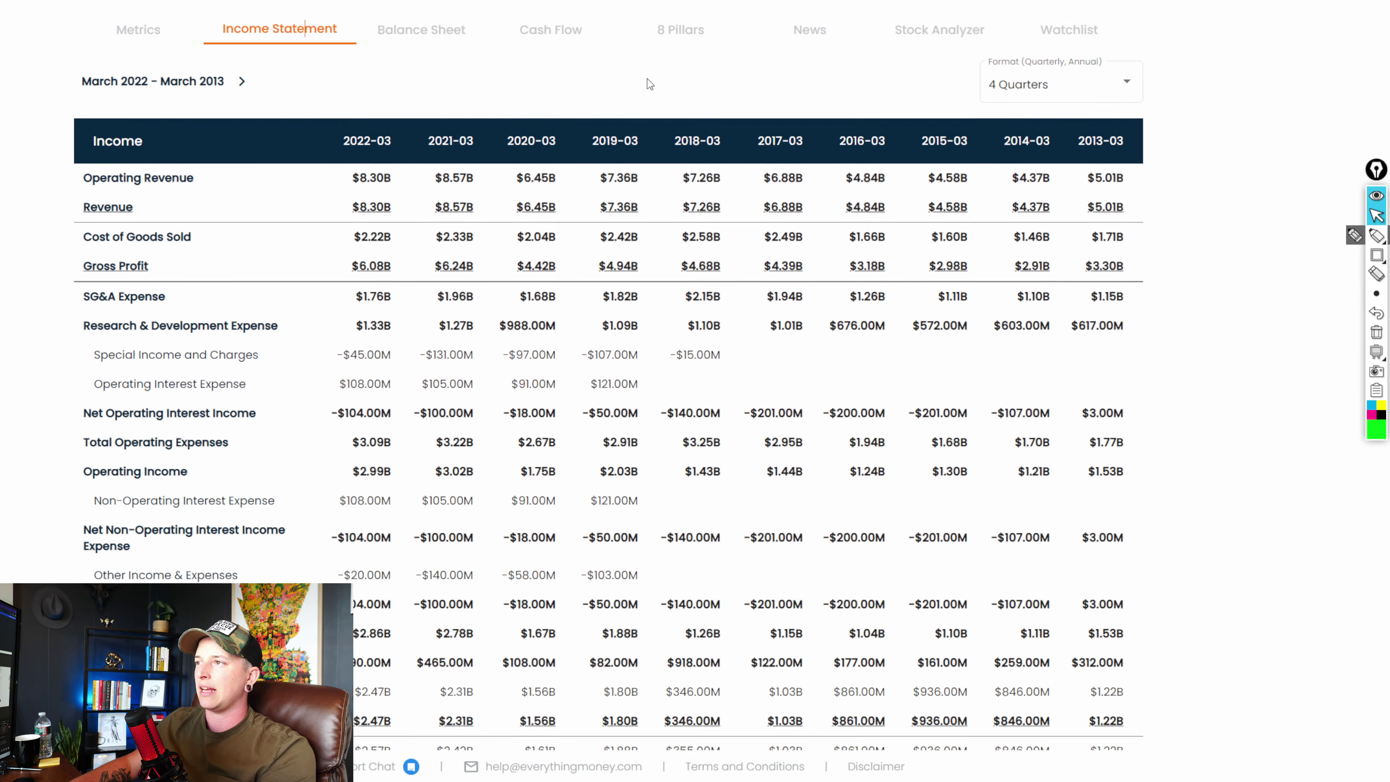
scroll(662, 209, "down", 4)
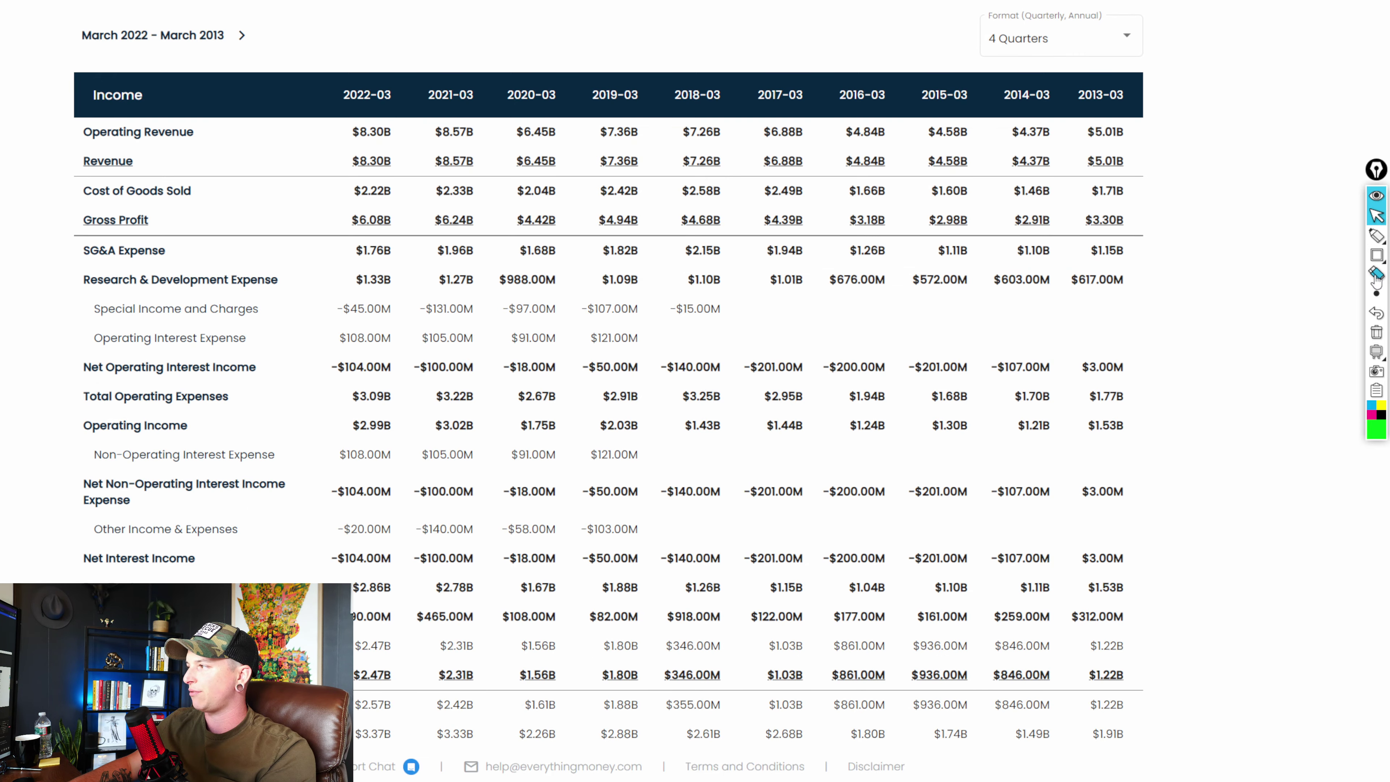
left_click(1377, 255)
left_click_drag(340, 201, 733, 234)
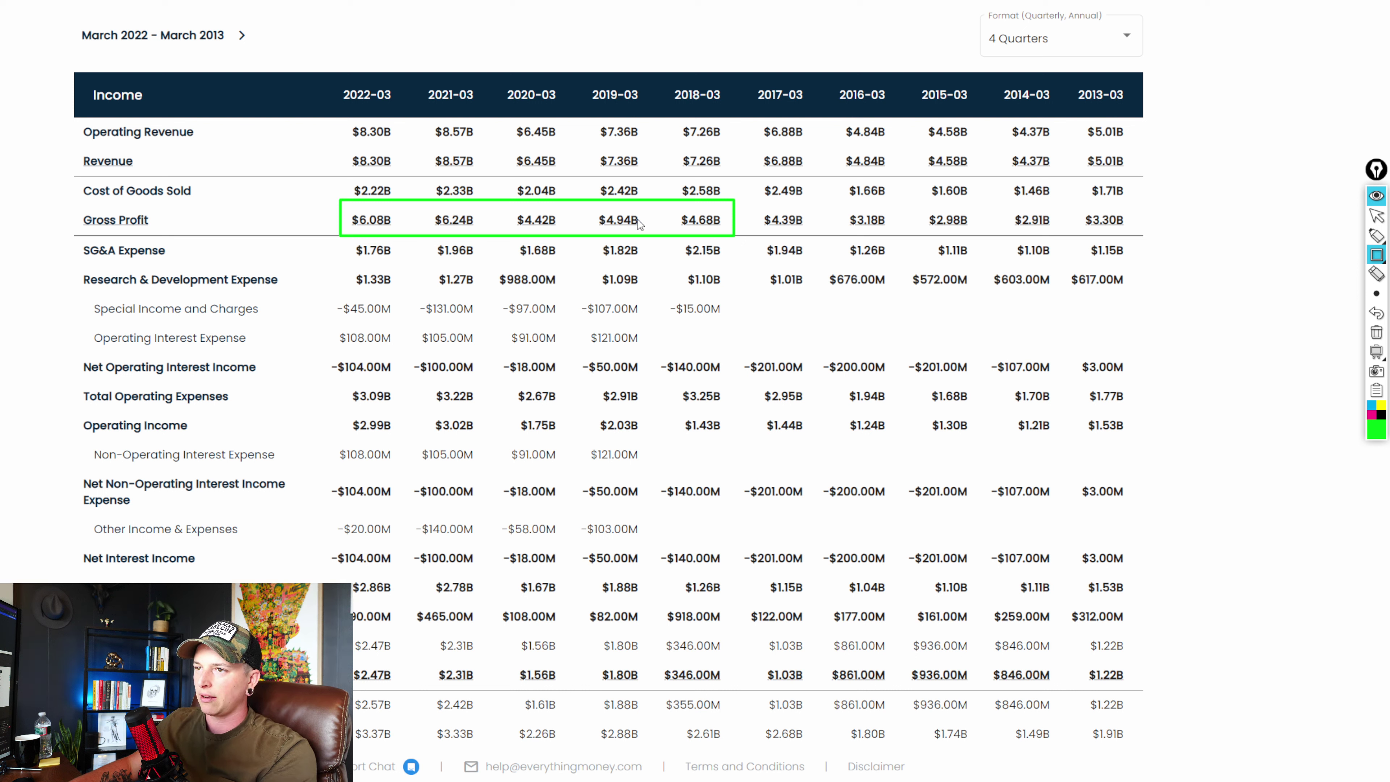
mouse_move(341, 113)
left_mouse_down()
mouse_move(391, 130)
mouse_move(730, 146)
left_mouse_up()
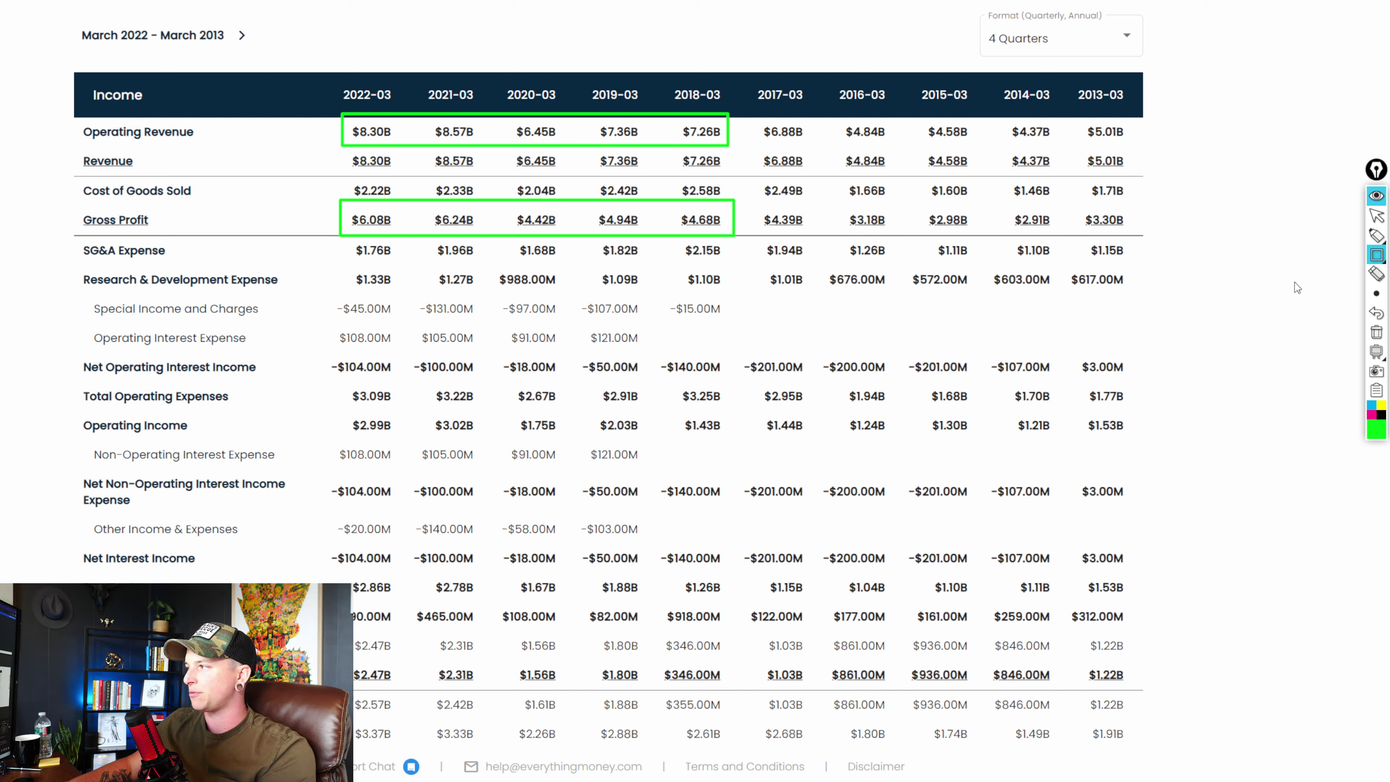
- Erase the green boxes around gross profit and operating revenue, and return to the normal pointer
left_click(1377, 273)
left_click_drag(754, 246, 684, 215)
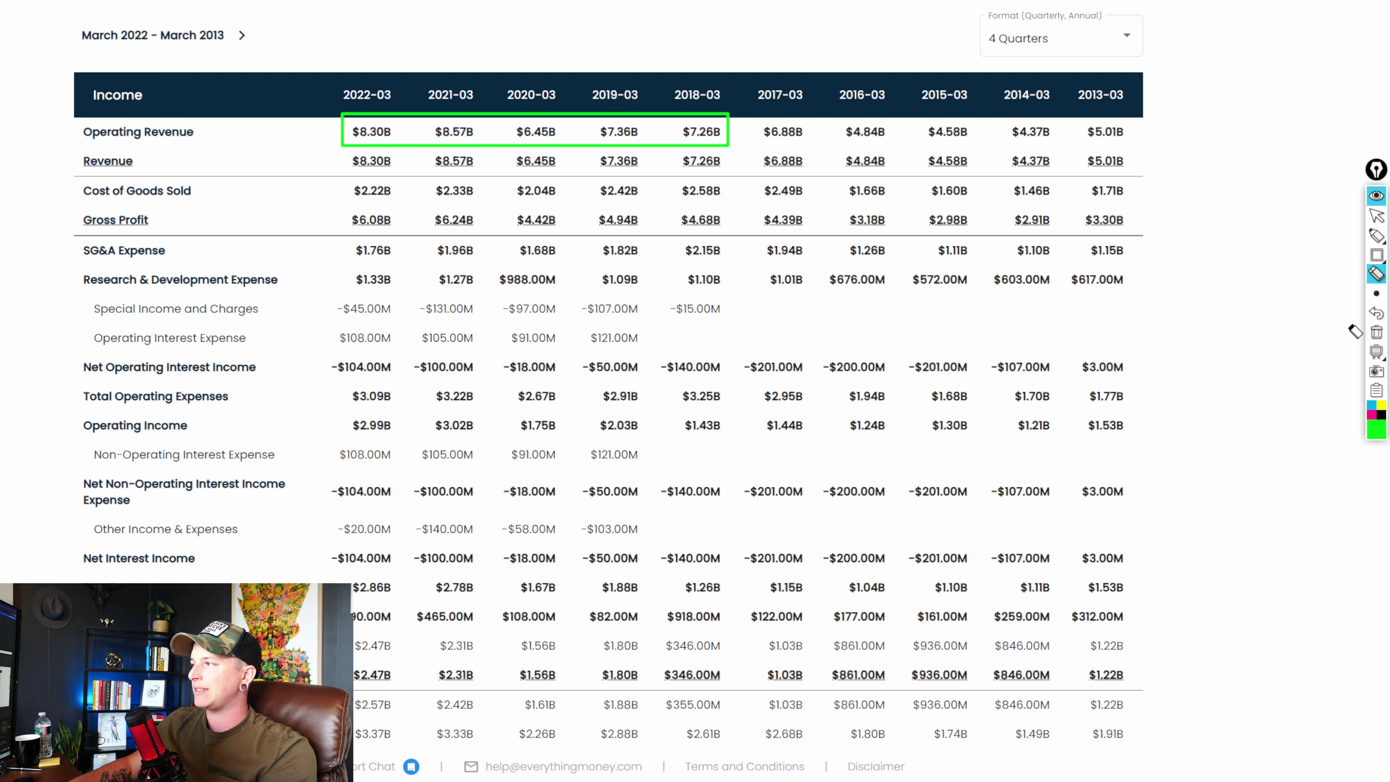
left_click(1377, 254)
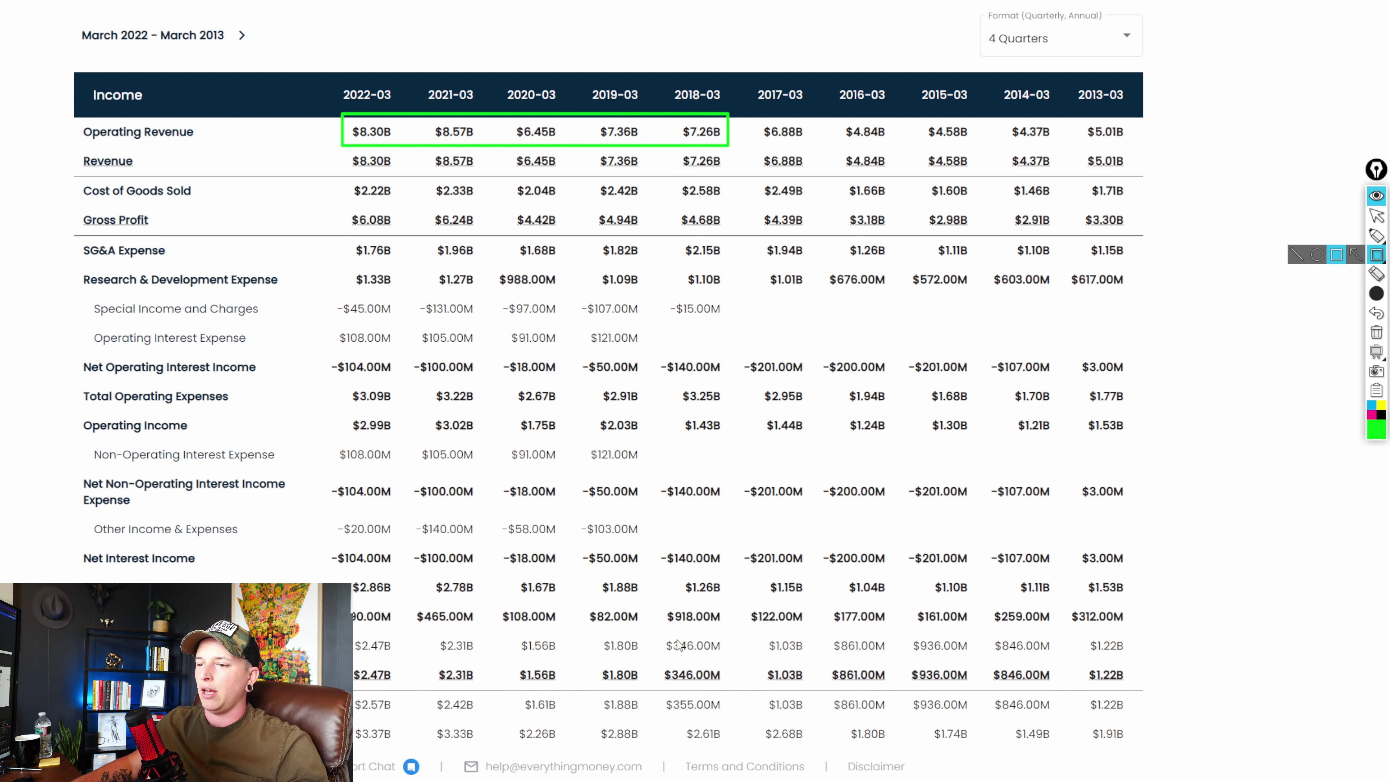
left_click(1377, 272)
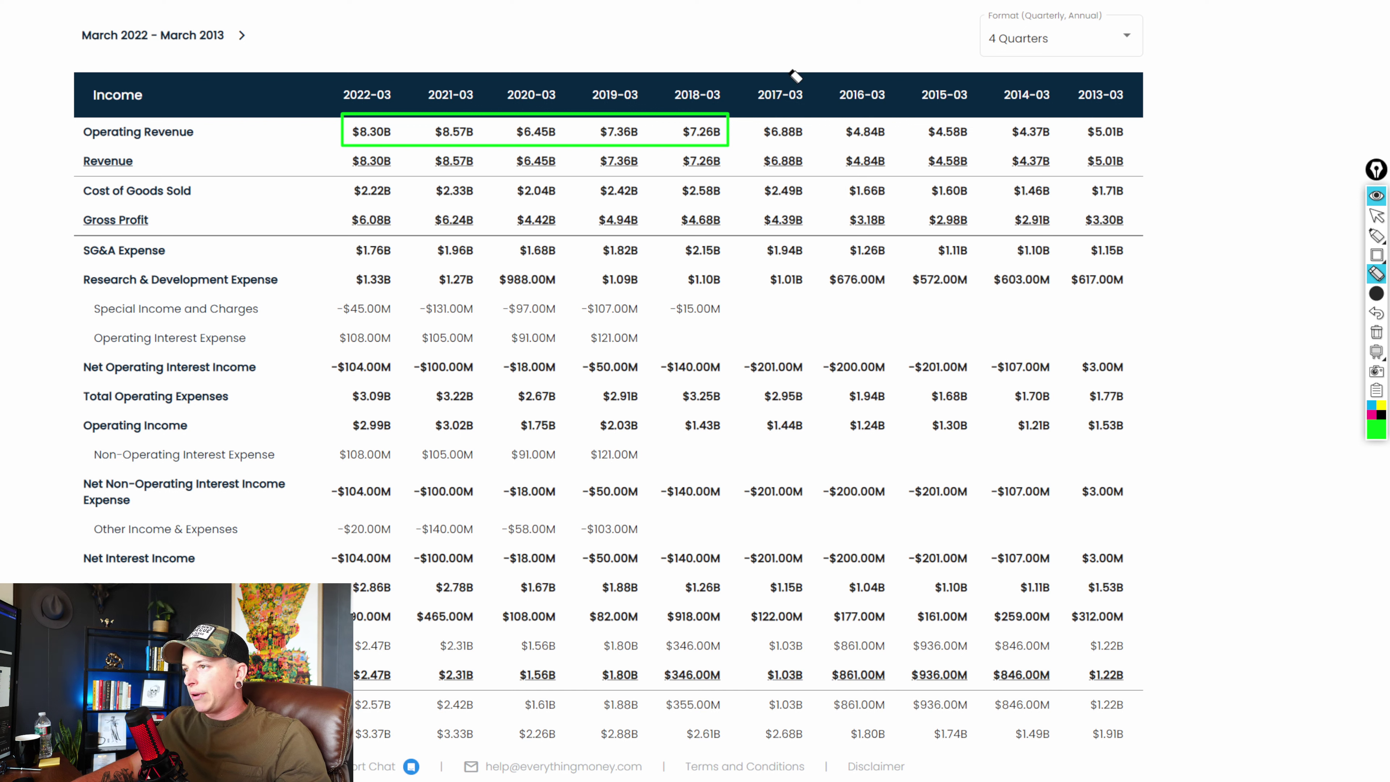
left_click(437, 145)
mouse_move(1376, 255)
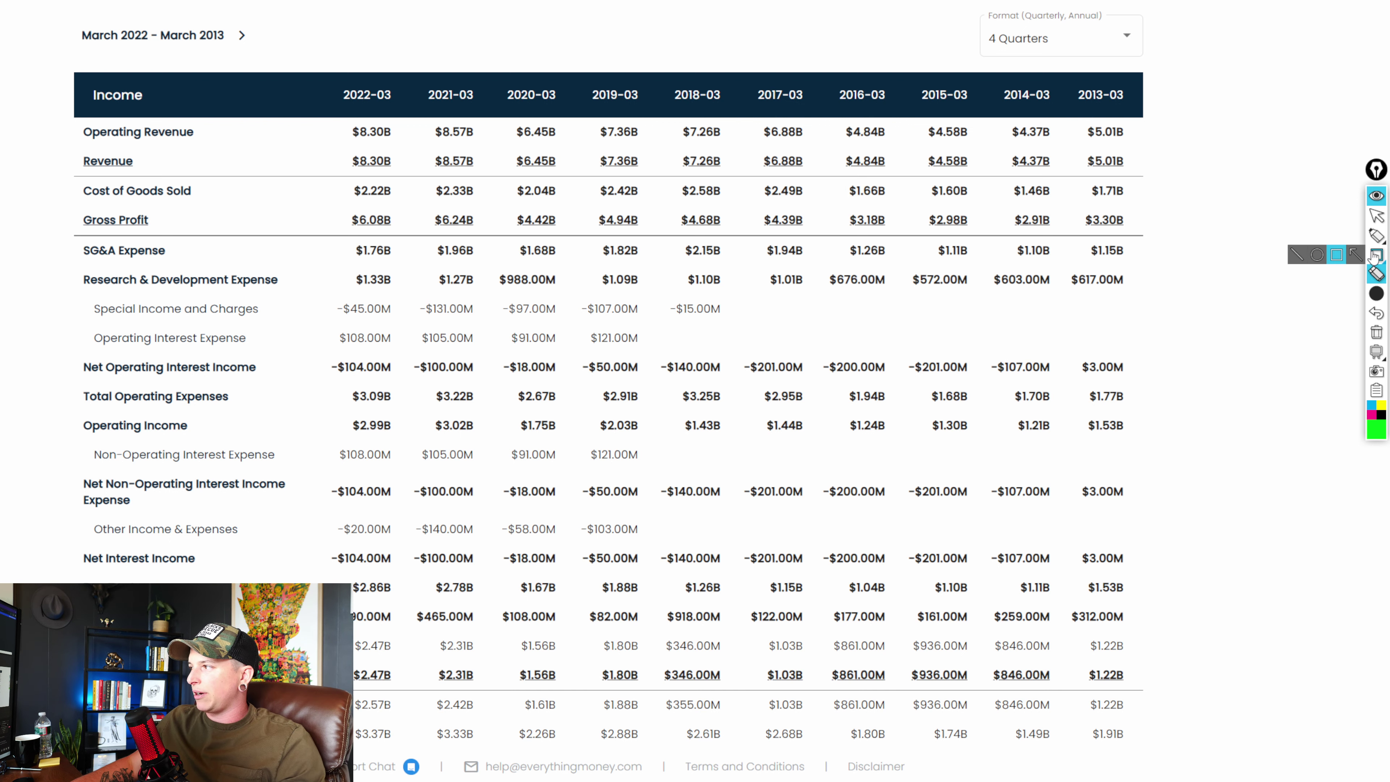
left_click(1376, 215)
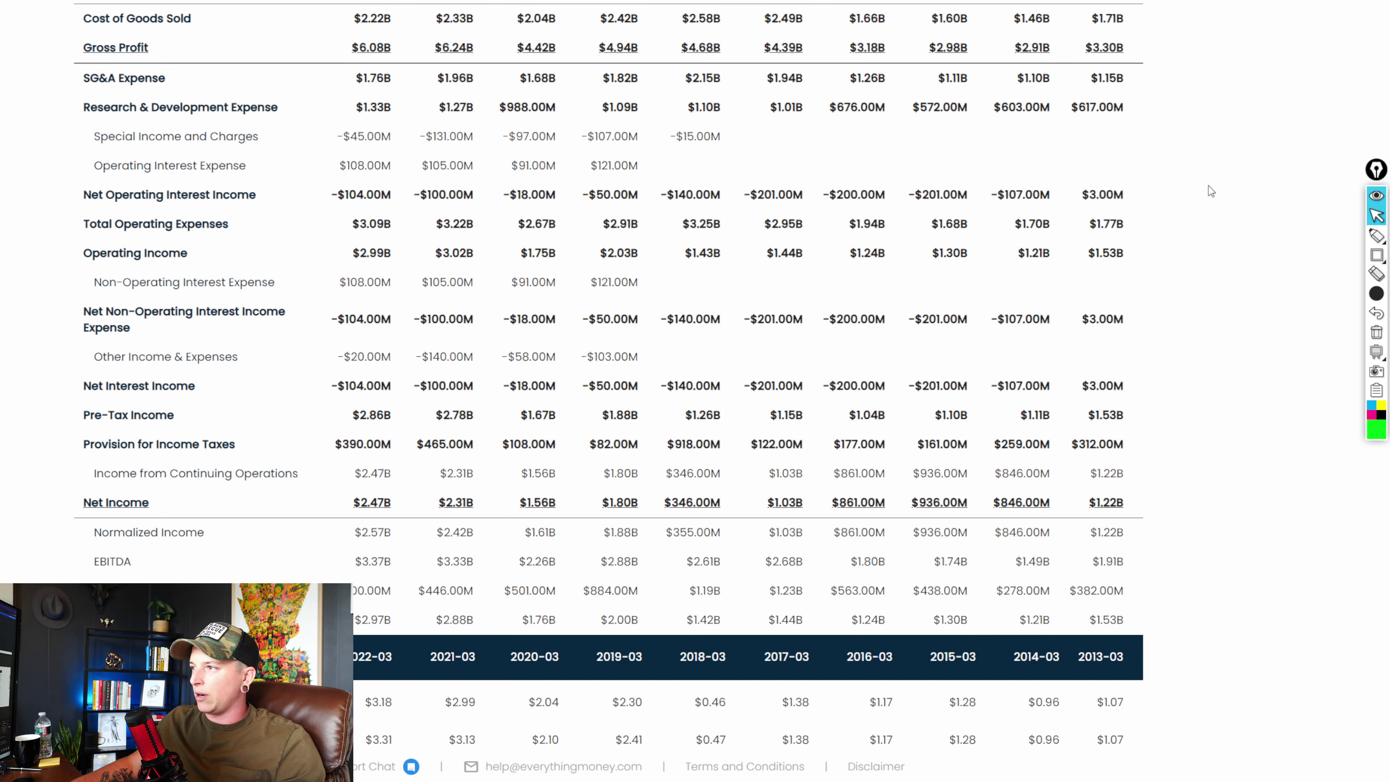
- Draw a green box with a thinner outline around the Net Income row from 2022-03 back to 2018-03
scroll(1212, 192, "down", 3)
scroll(1337, 226, "down", 3)
left_click(1377, 255)
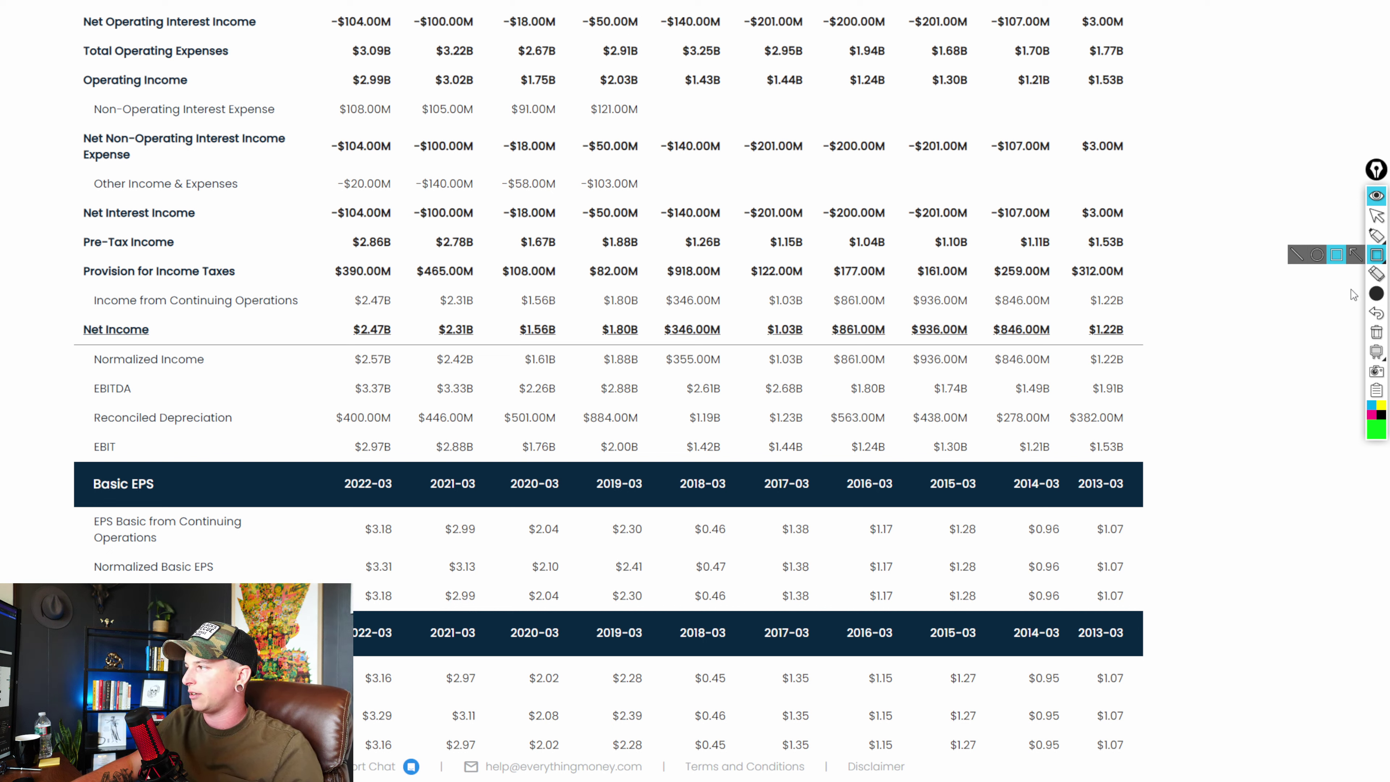
mouse_move(73, 305)
left_mouse_down()
mouse_move(194, 335)
mouse_move(739, 390)
left_mouse_up()
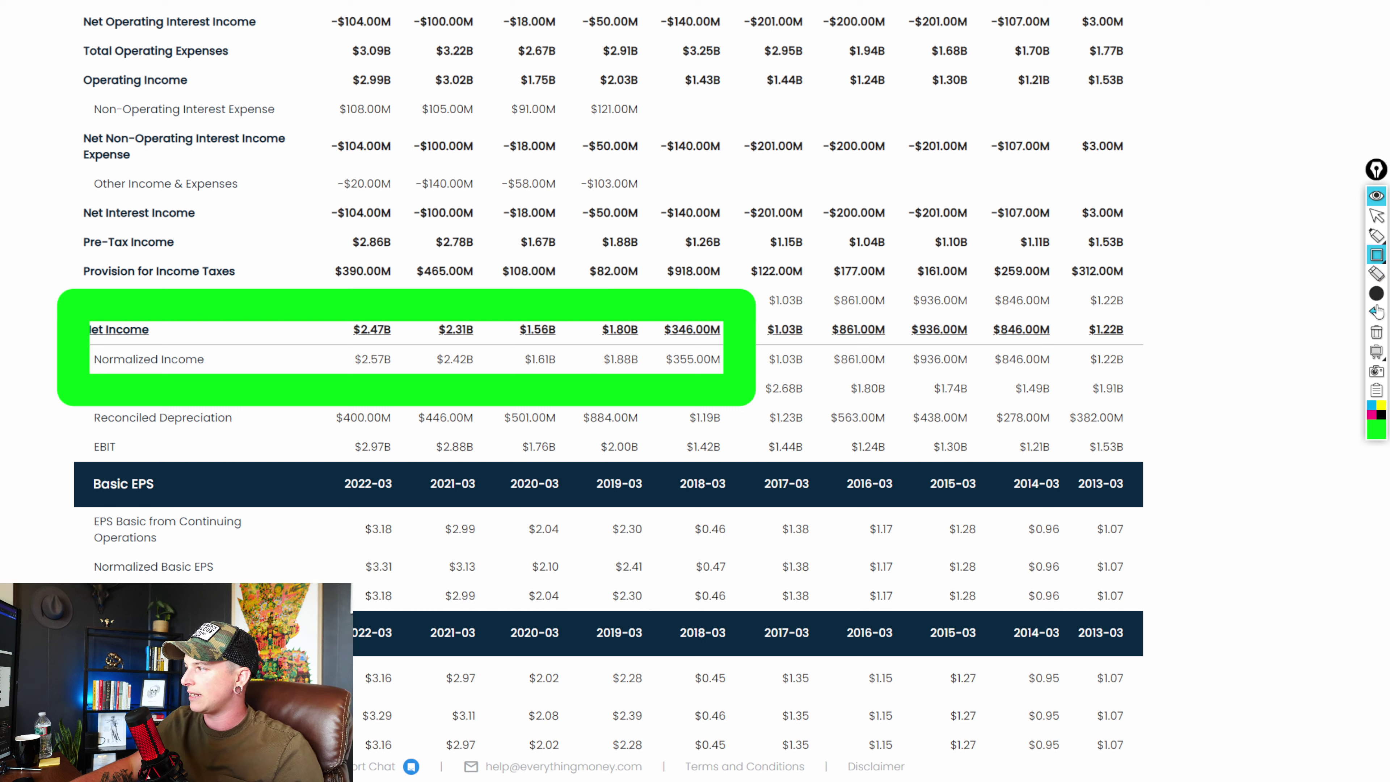
left_click(1379, 317)
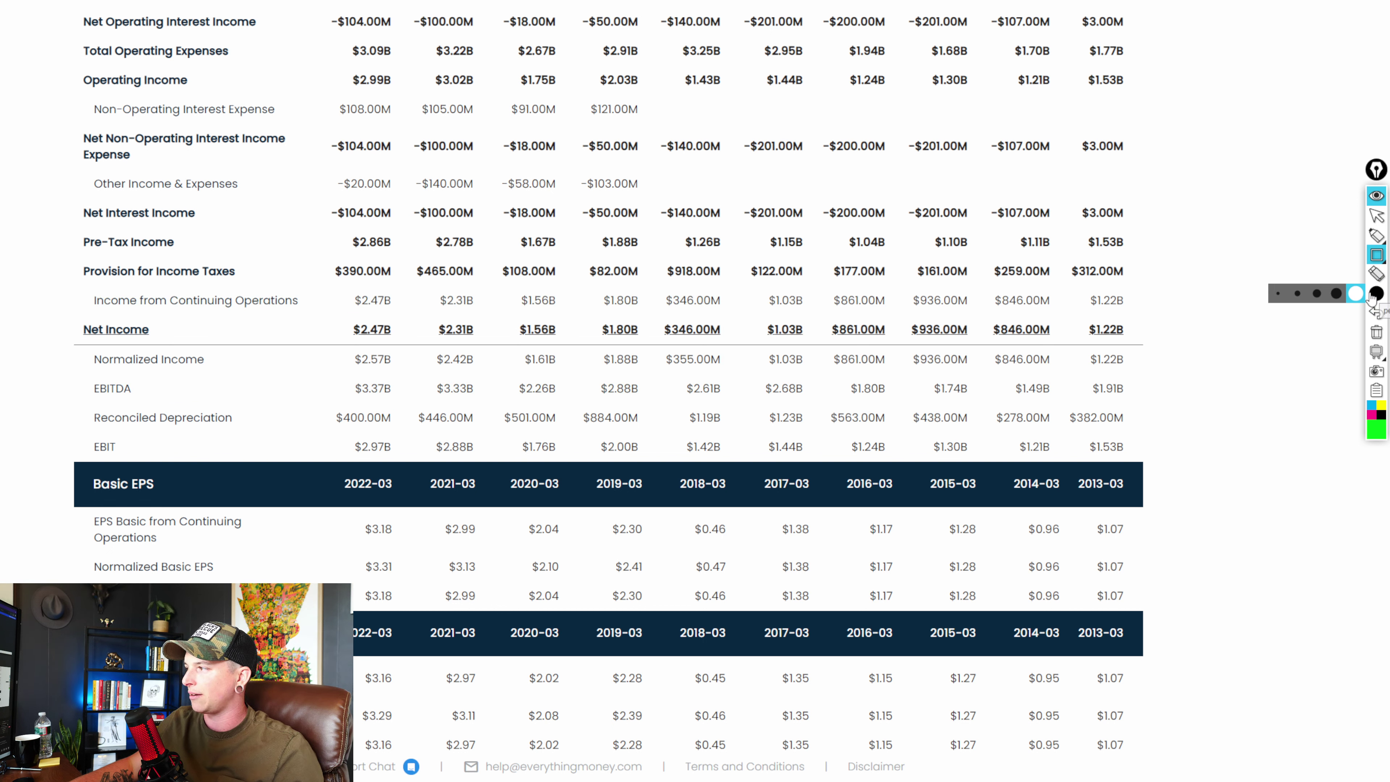
mouse_move(43, 300)
left_mouse_down()
mouse_move(401, 349)
mouse_move(738, 353)
left_mouse_up()
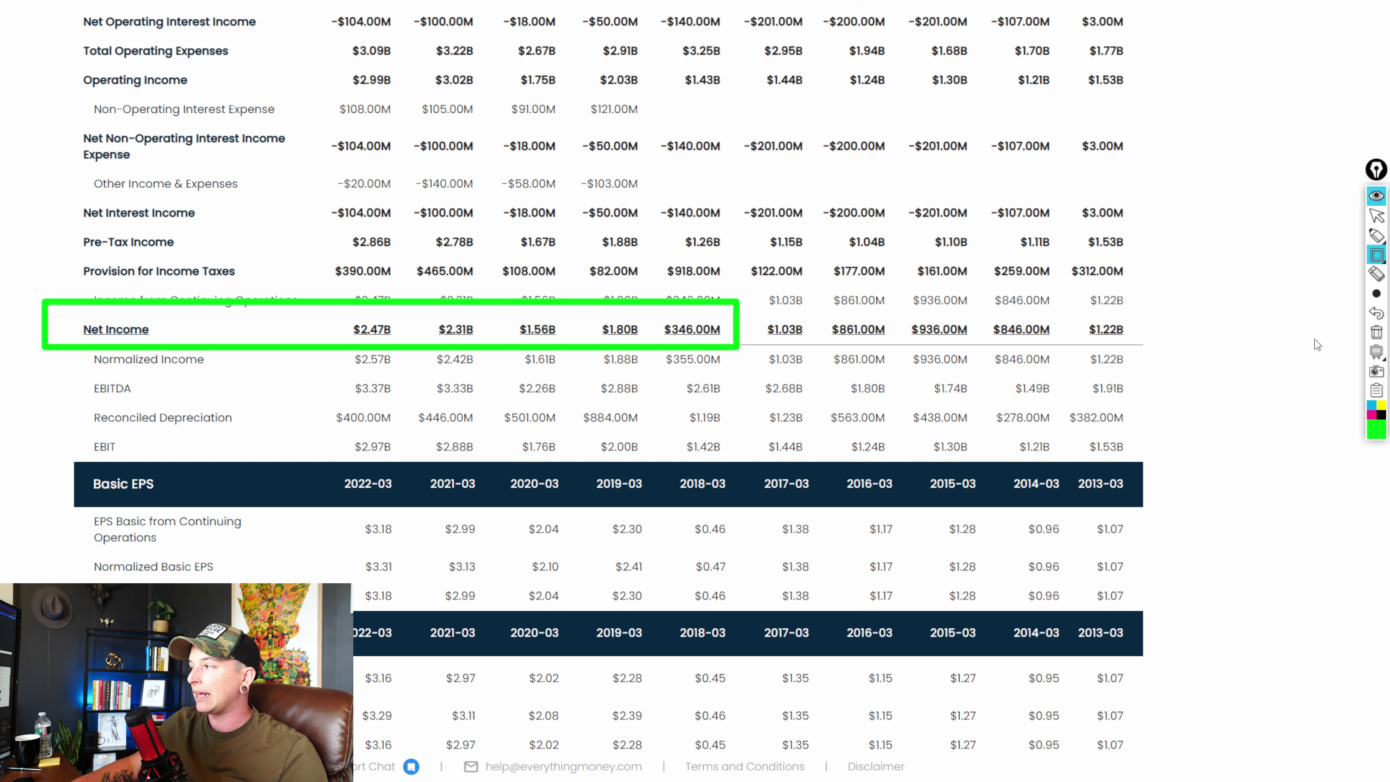
- Erase the green box around the Net Income row and return to the normal pointer
left_click(1376, 272)
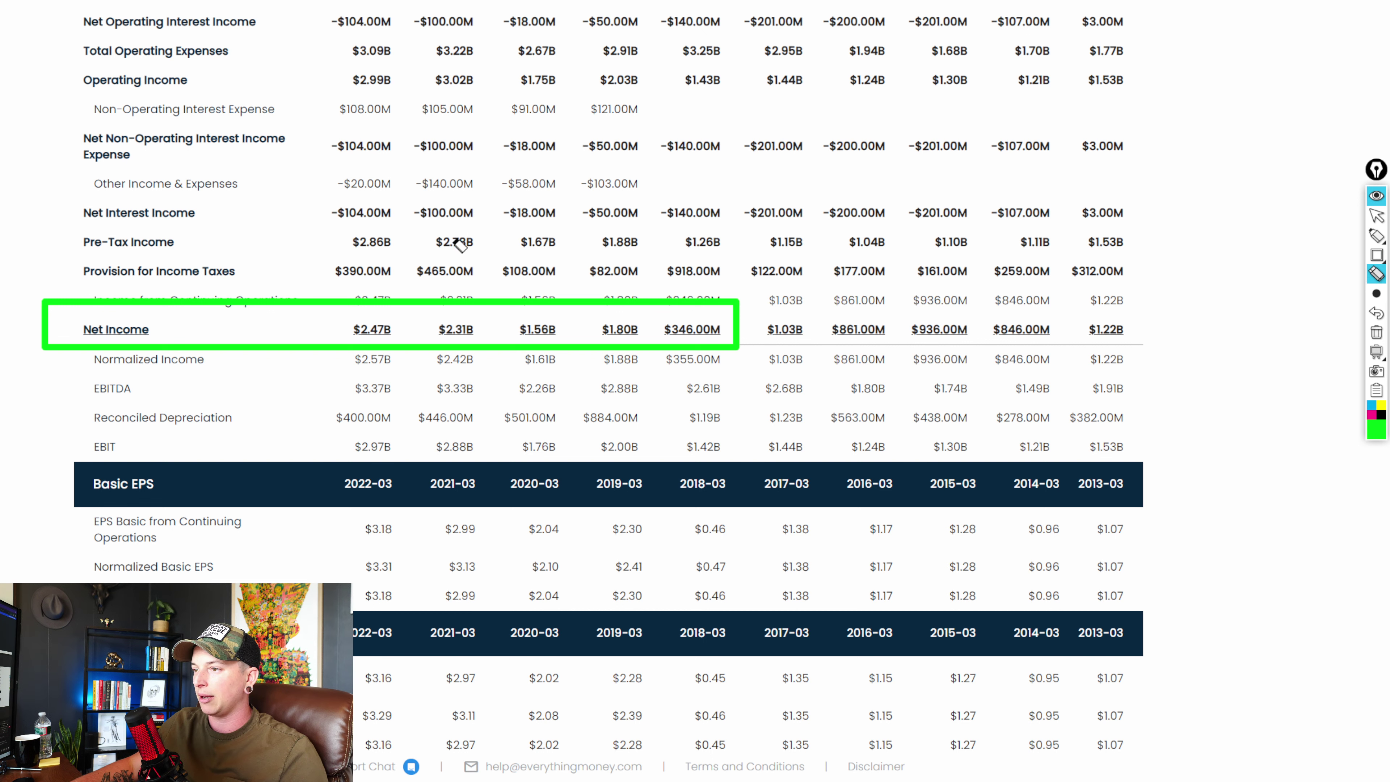
left_click_drag(458, 260, 471, 319)
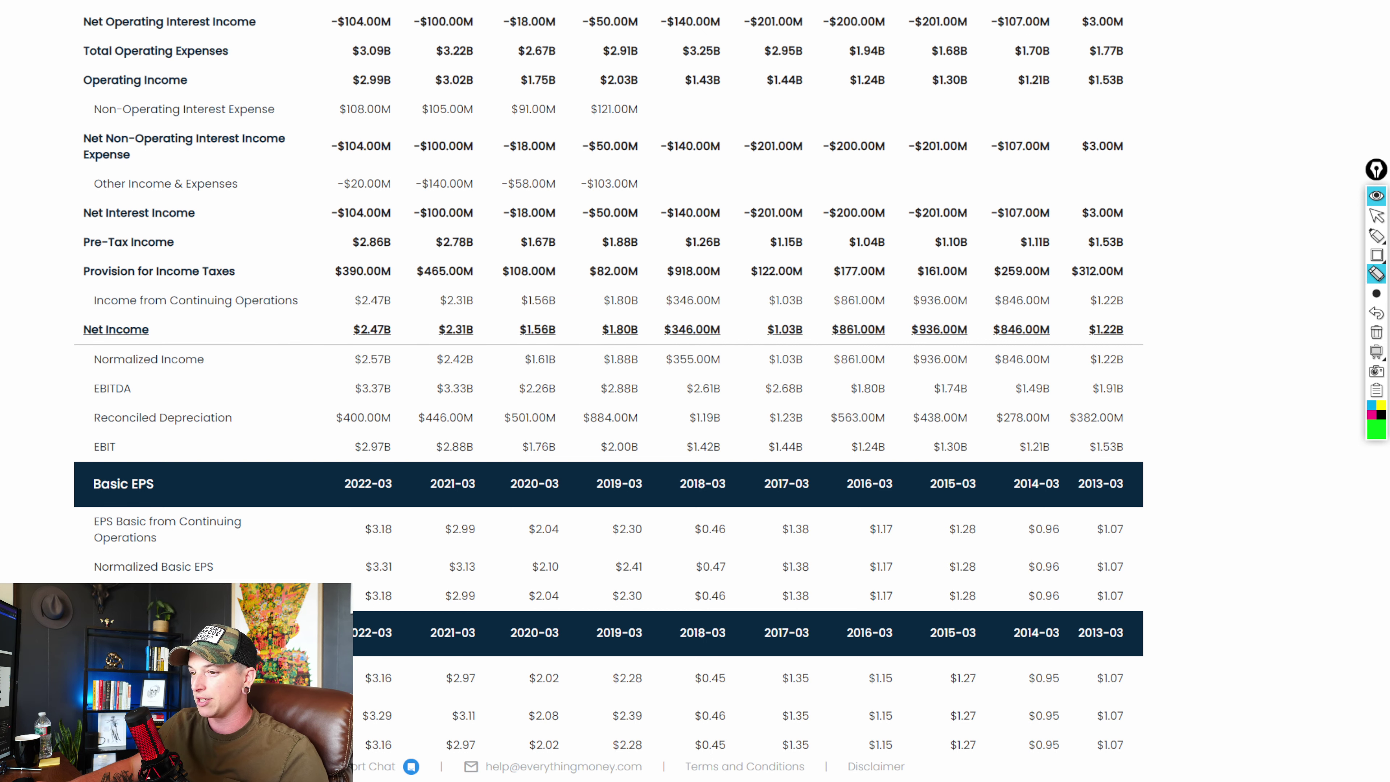
left_click(1376, 215)
- Open the balance sheet and examine its quarterly assets, liabilities and shareholder's equity
scroll(898, 192, "up", 10)
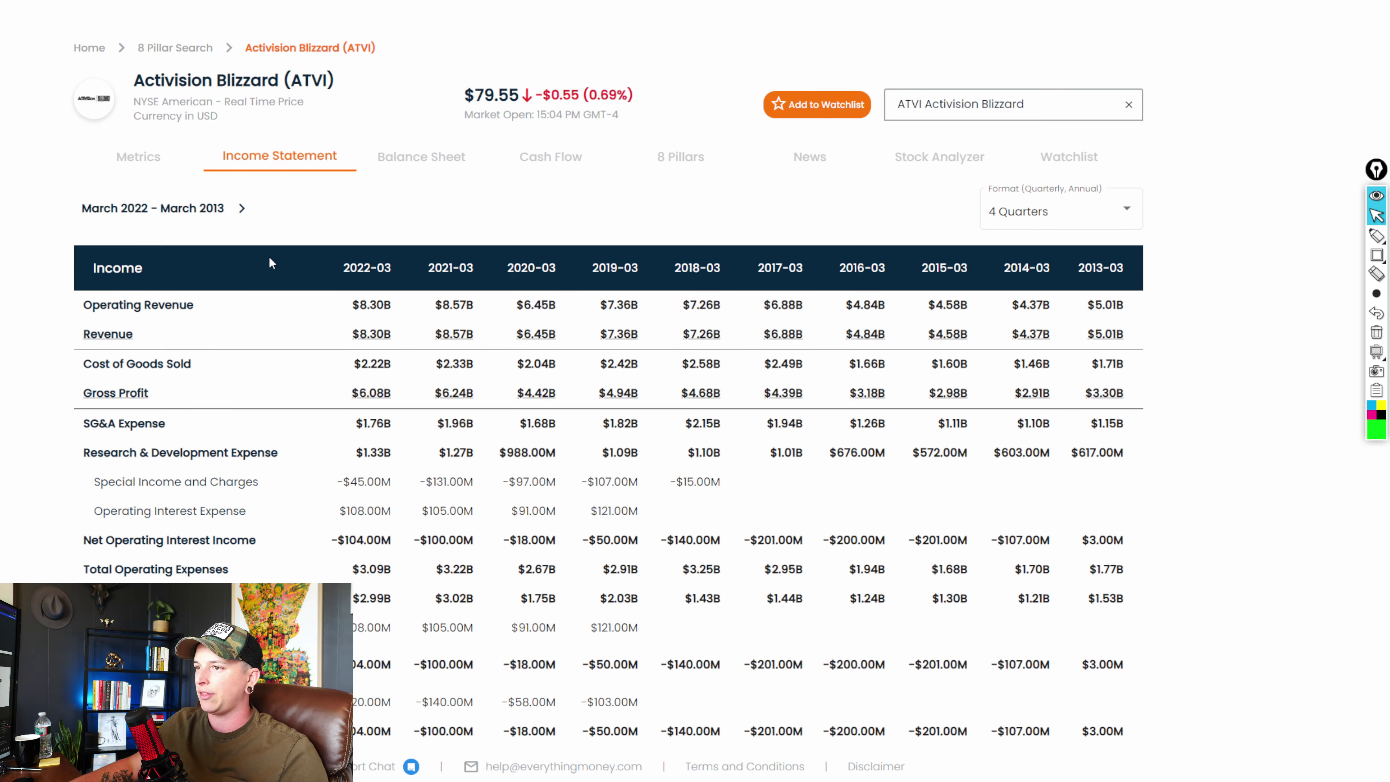
left_click(421, 159)
scroll(412, 257, "down", 10)
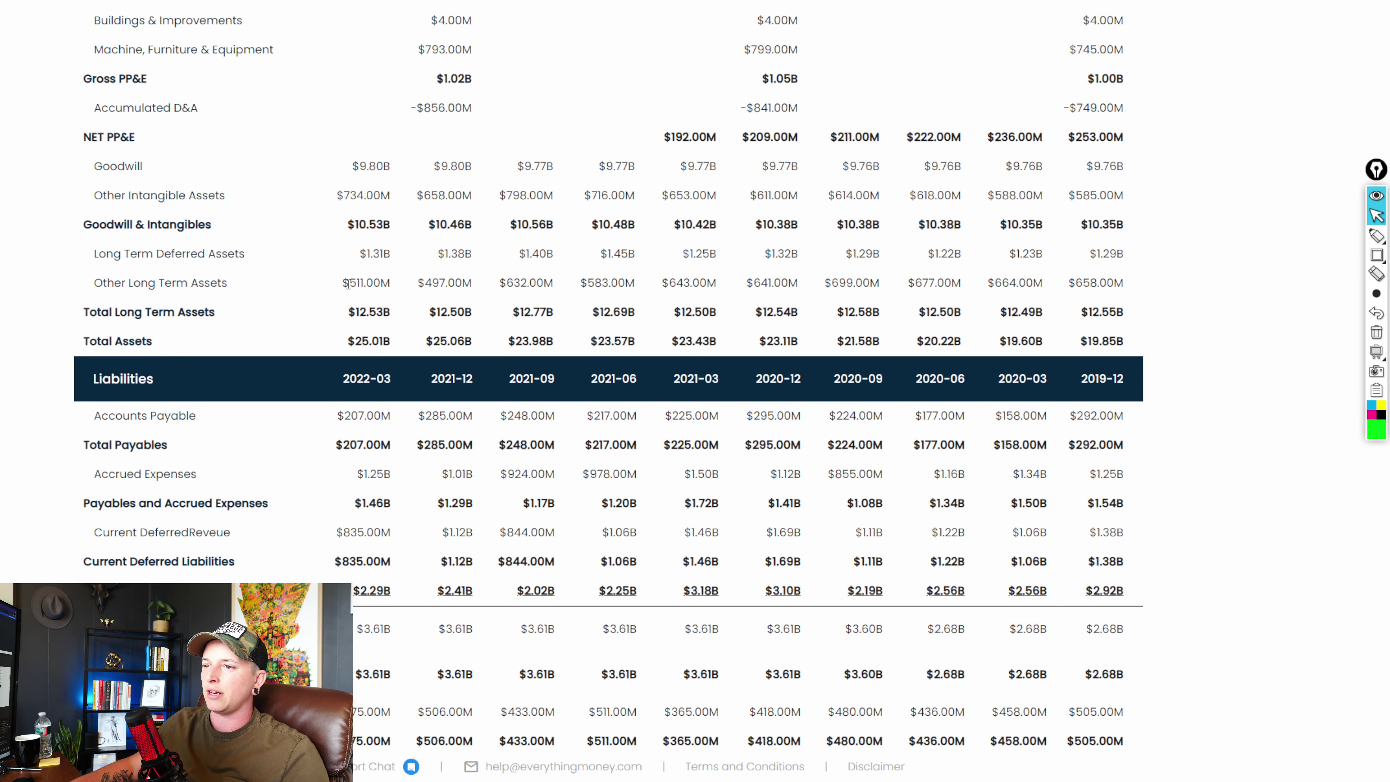
scroll(348, 284, "down", 3)
left_click_drag(85, 168, 400, 179)
scroll(291, 196, "down", 3)
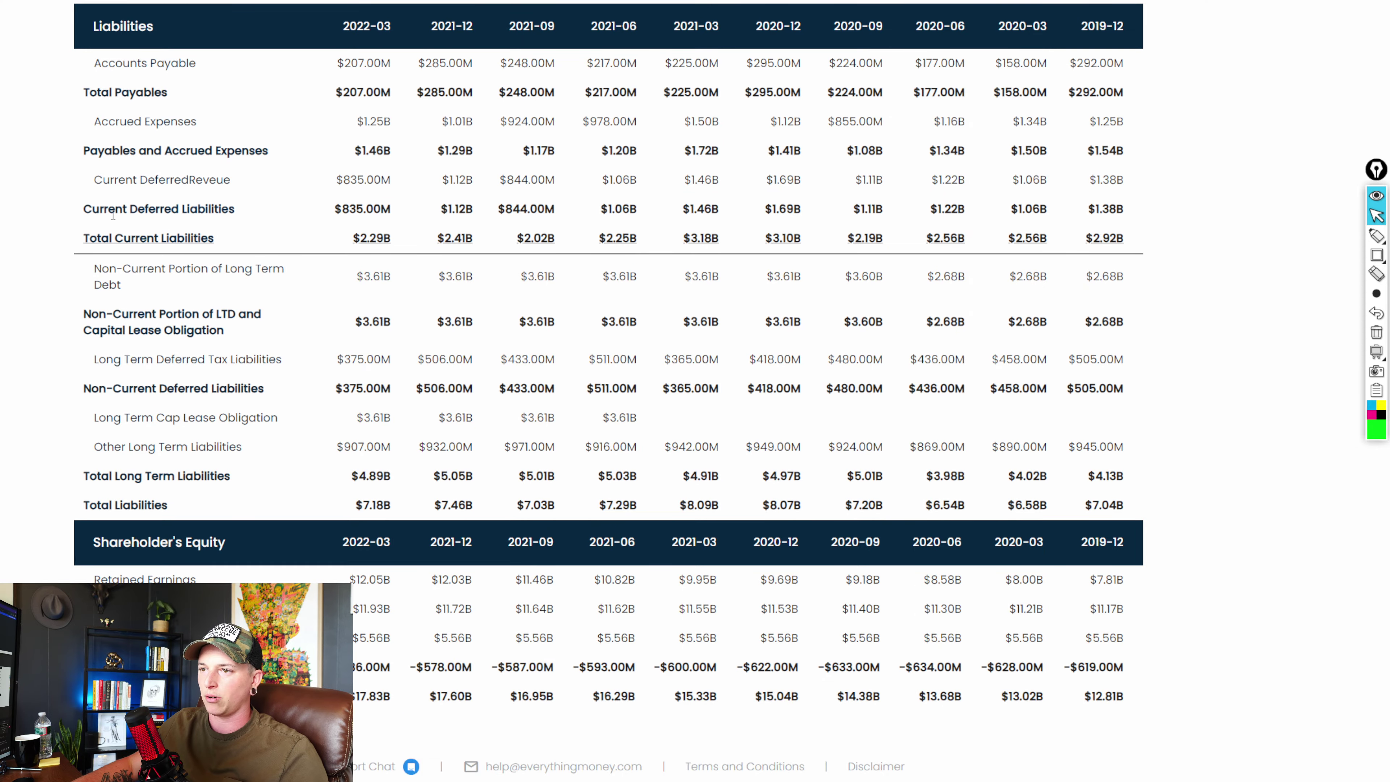
- Highlight the 2022-03 Total Liabilities figure and return to the assets section of the balance sheet
left_click_drag(337, 505, 390, 507)
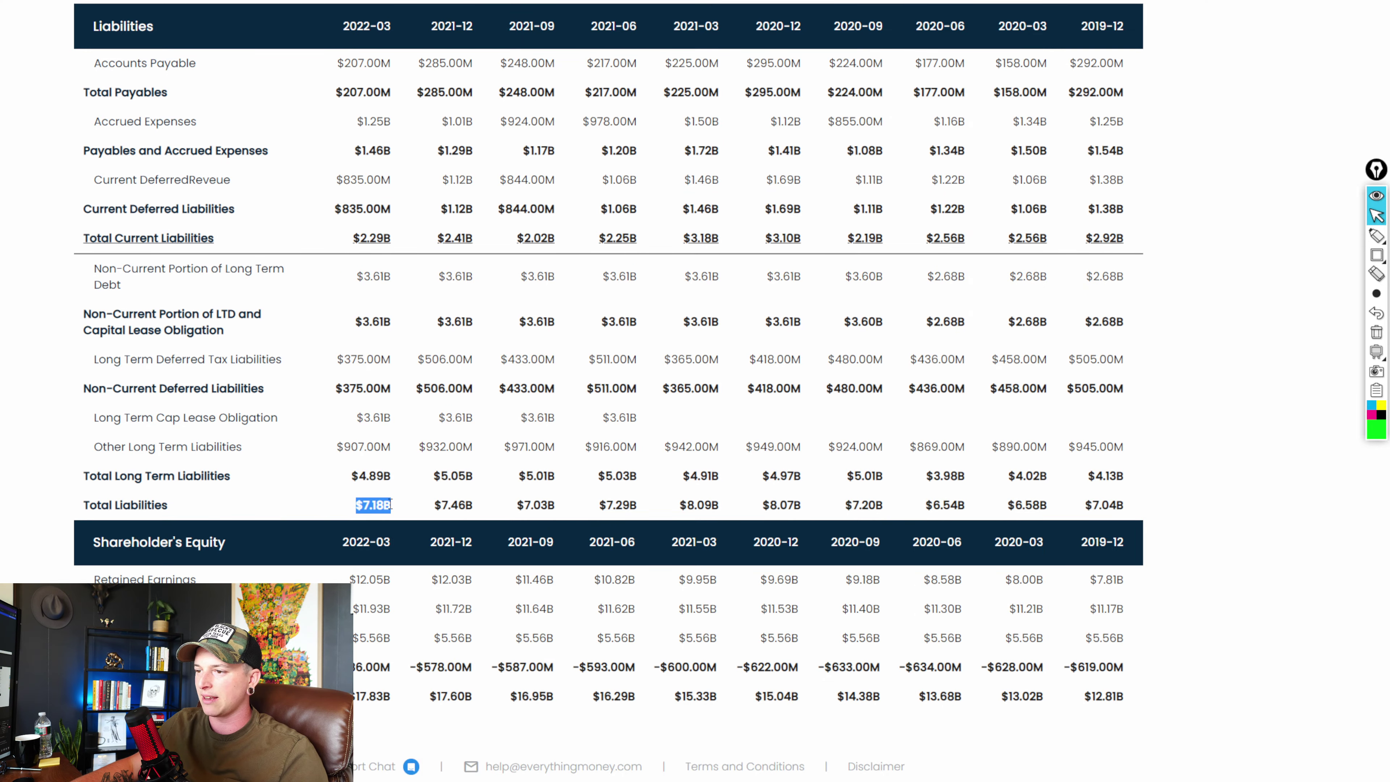
scroll(342, 412, "up", 10)
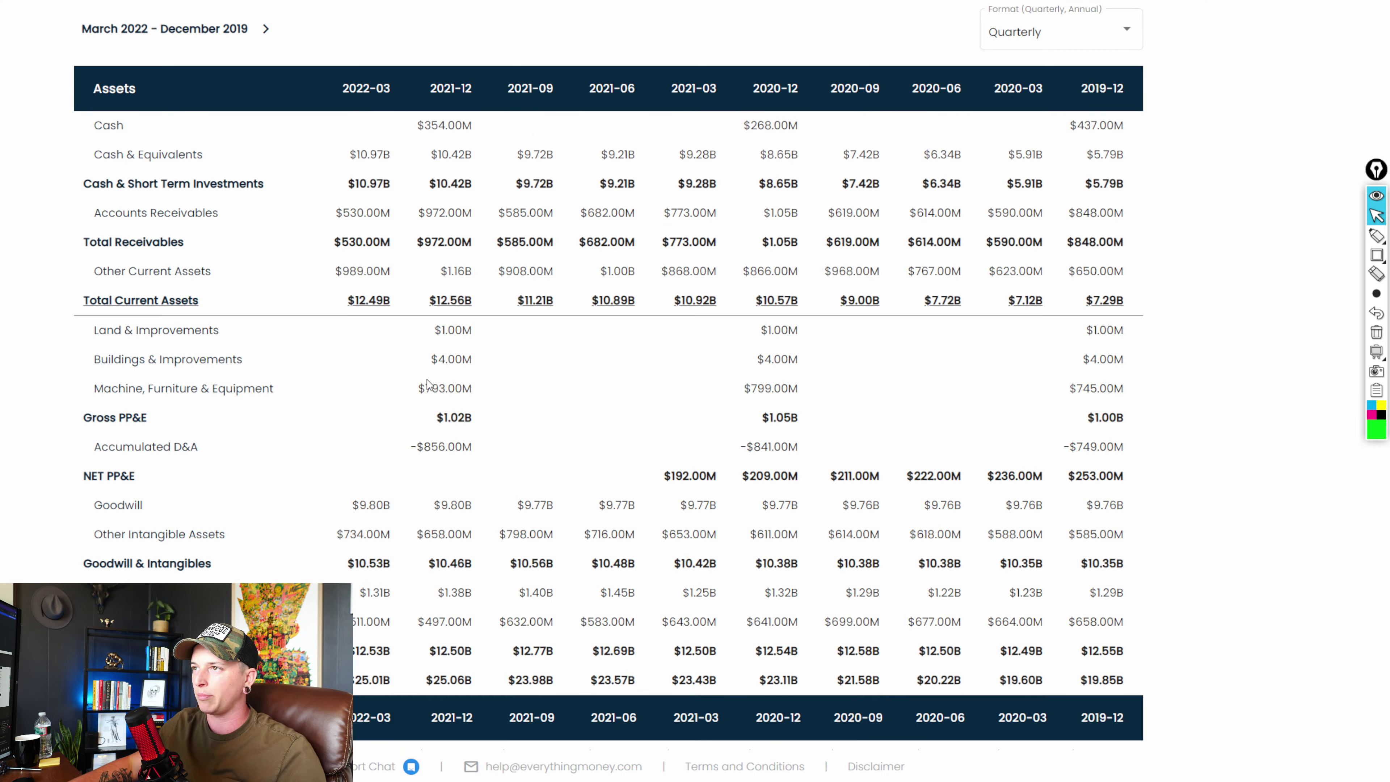
- Open the 8 Pillars page and highlight the Shares Outstanding pillar and the 5YR P/E Ratio value
left_click(549, 159)
left_click(681, 155)
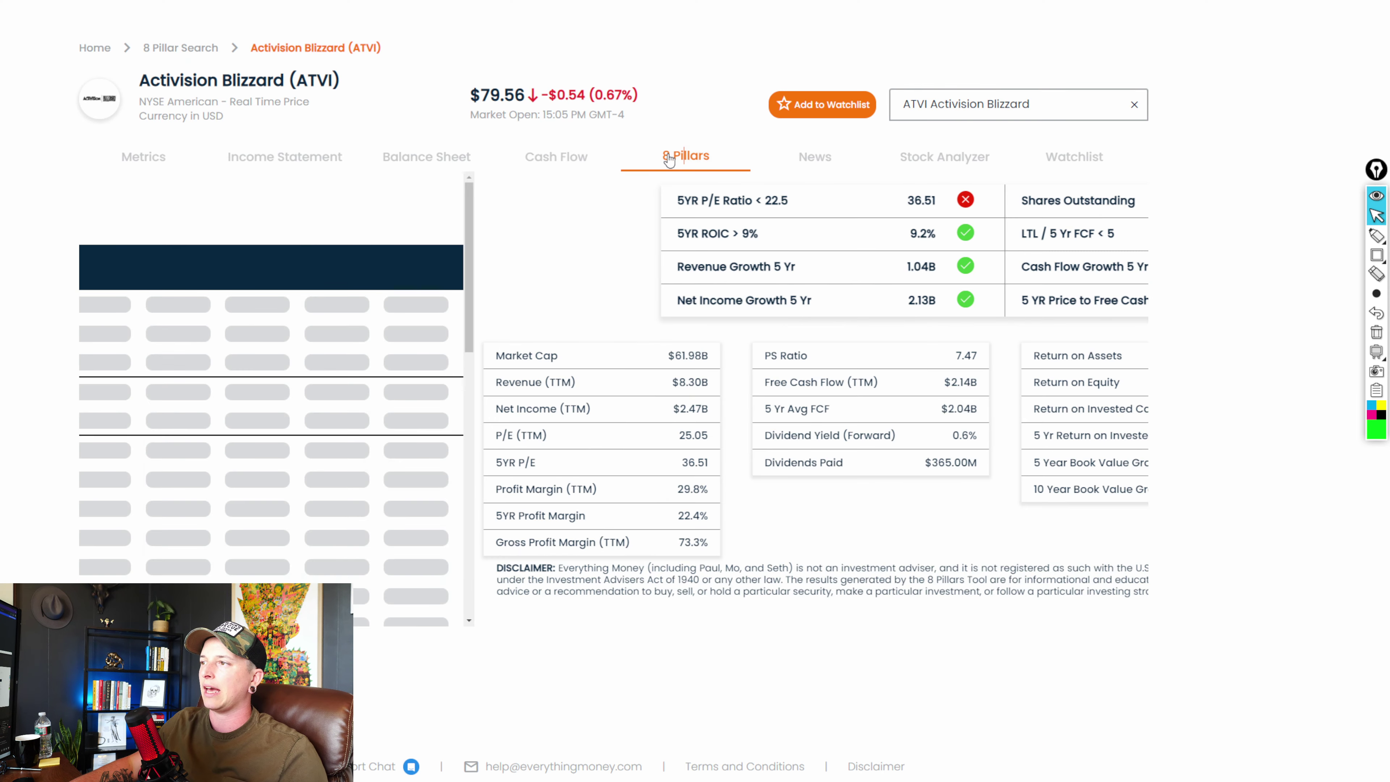
left_click_drag(635, 194, 891, 206)
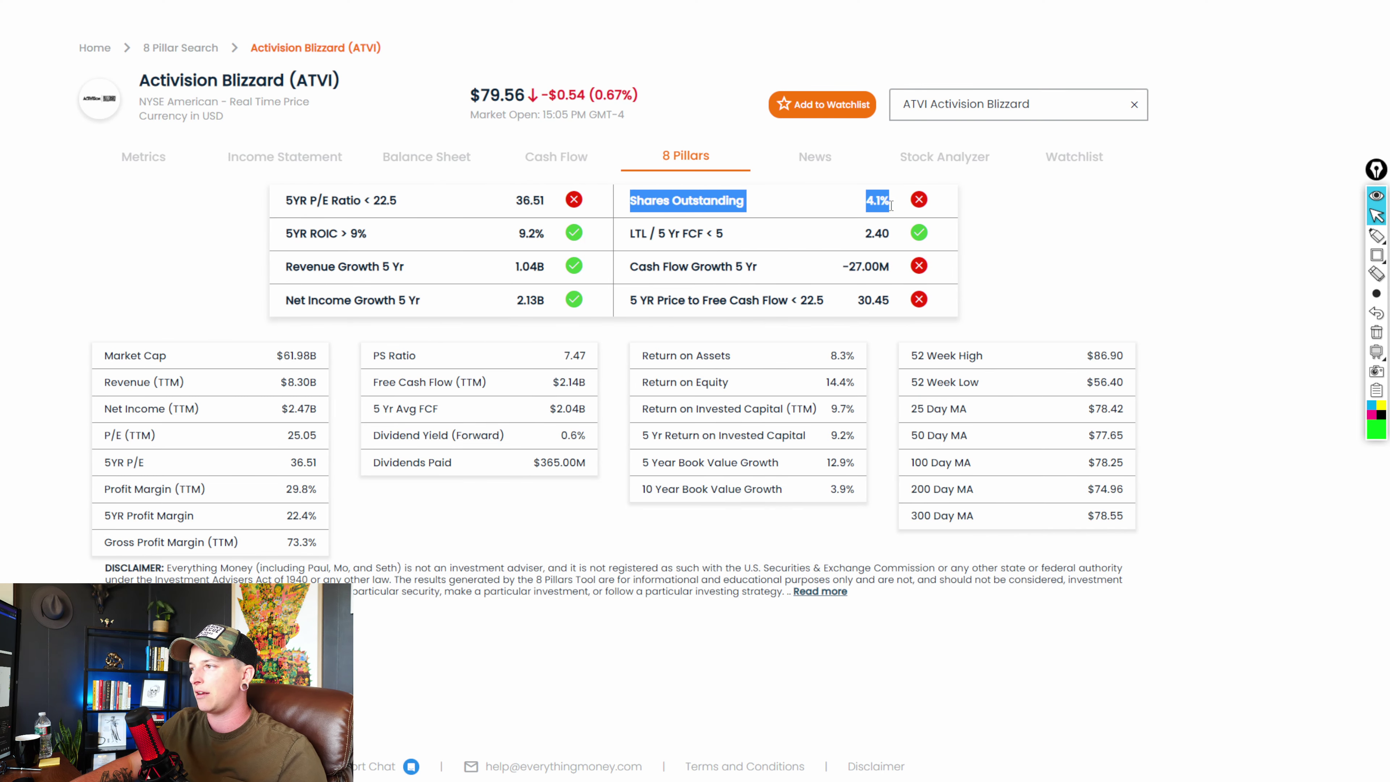
left_click(878, 205)
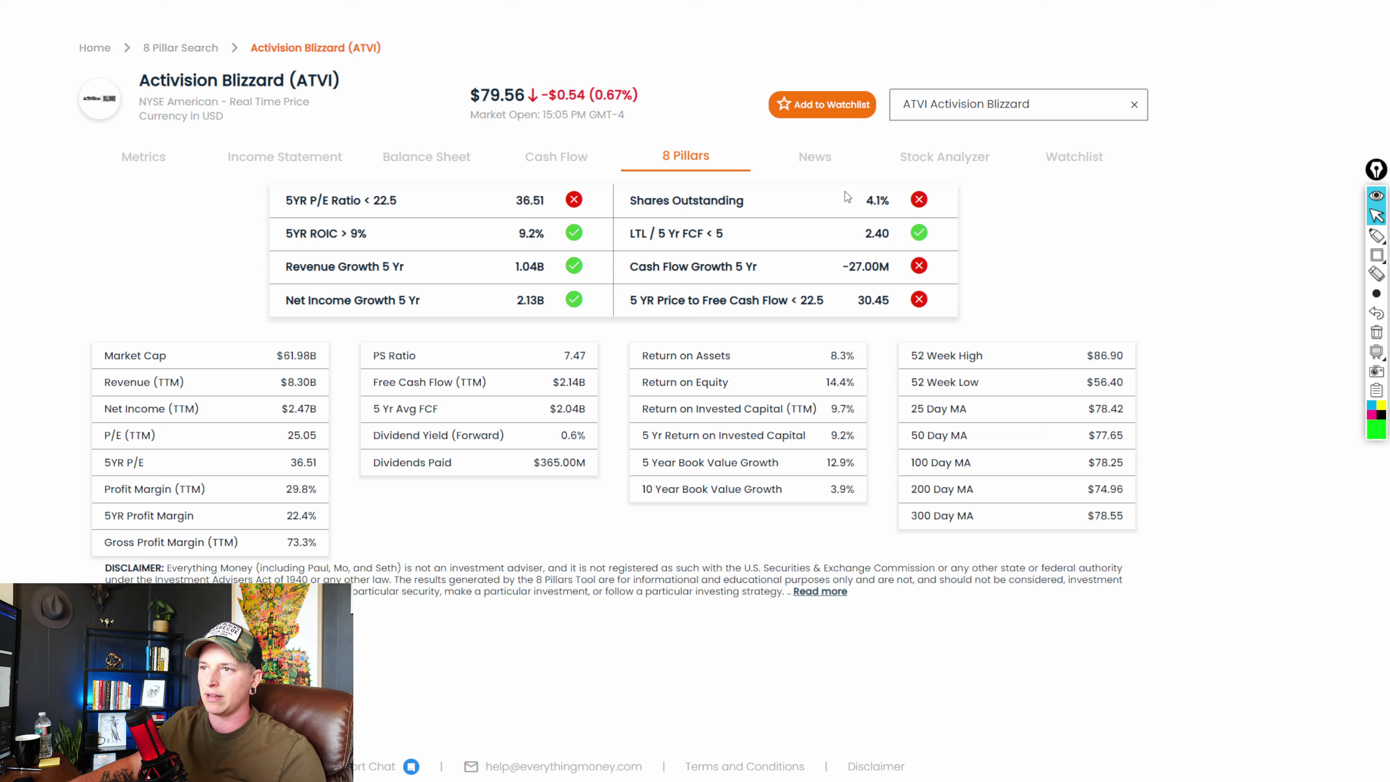
left_click_drag(510, 201, 561, 203)
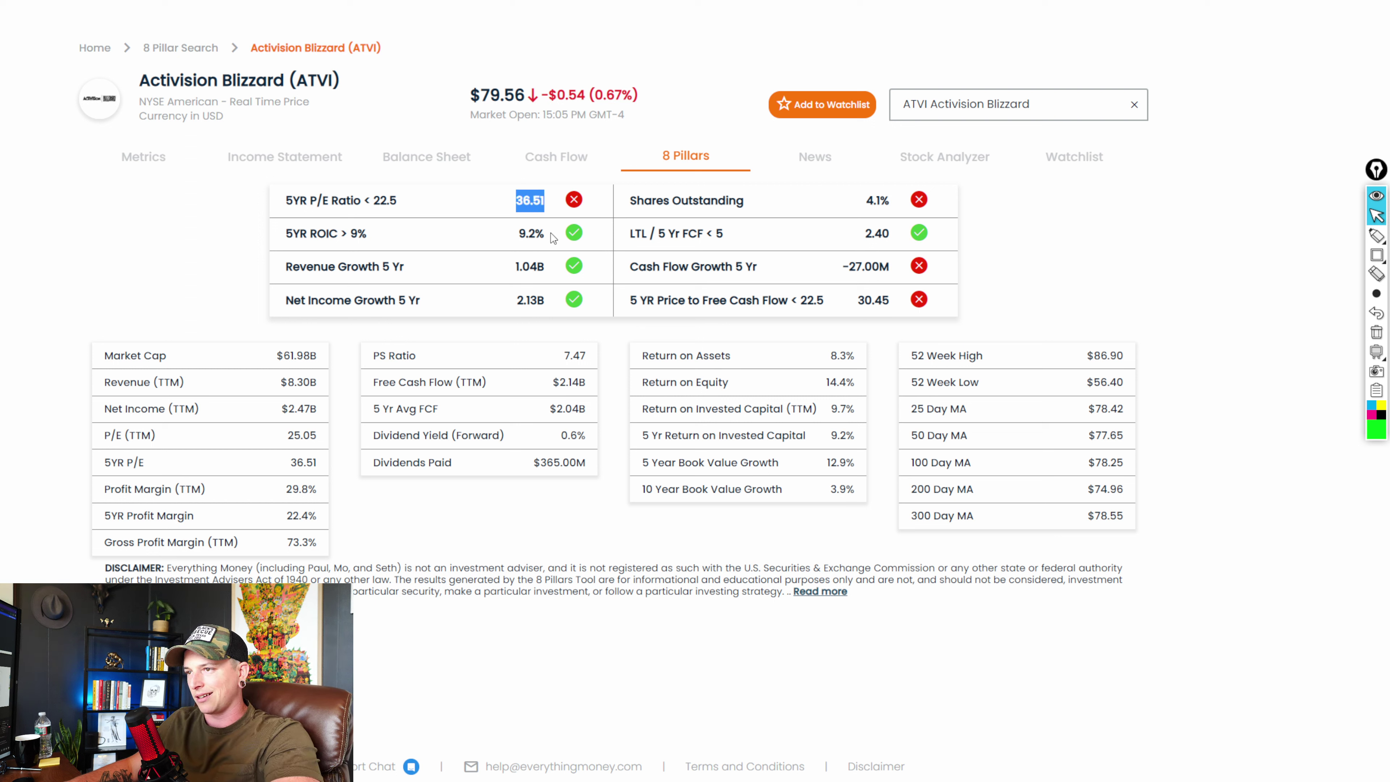
- Open the Stock Analyzer and review the low revenue growth assumption and the historical 10-, 5- and 1-year revenue growth
left_click(963, 164)
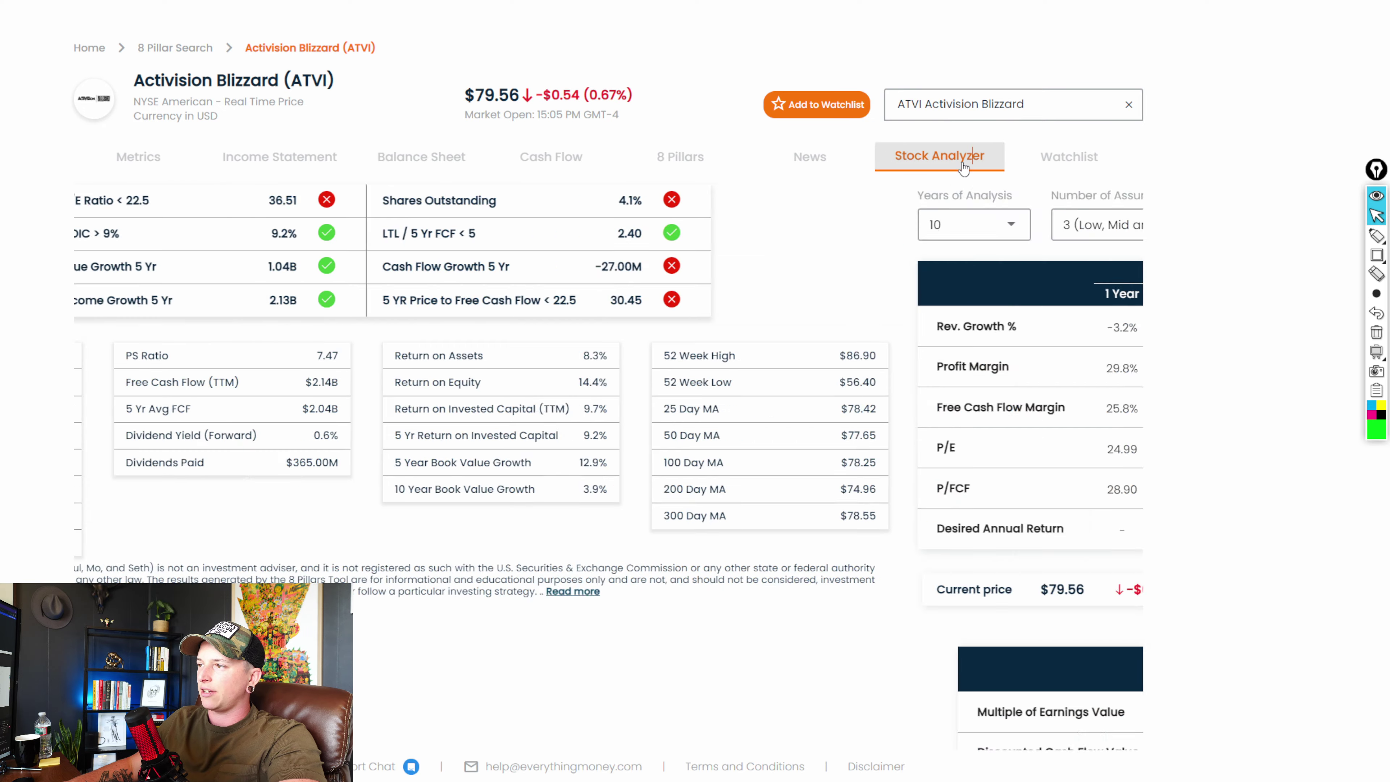
scroll(490, 167, "down", 3)
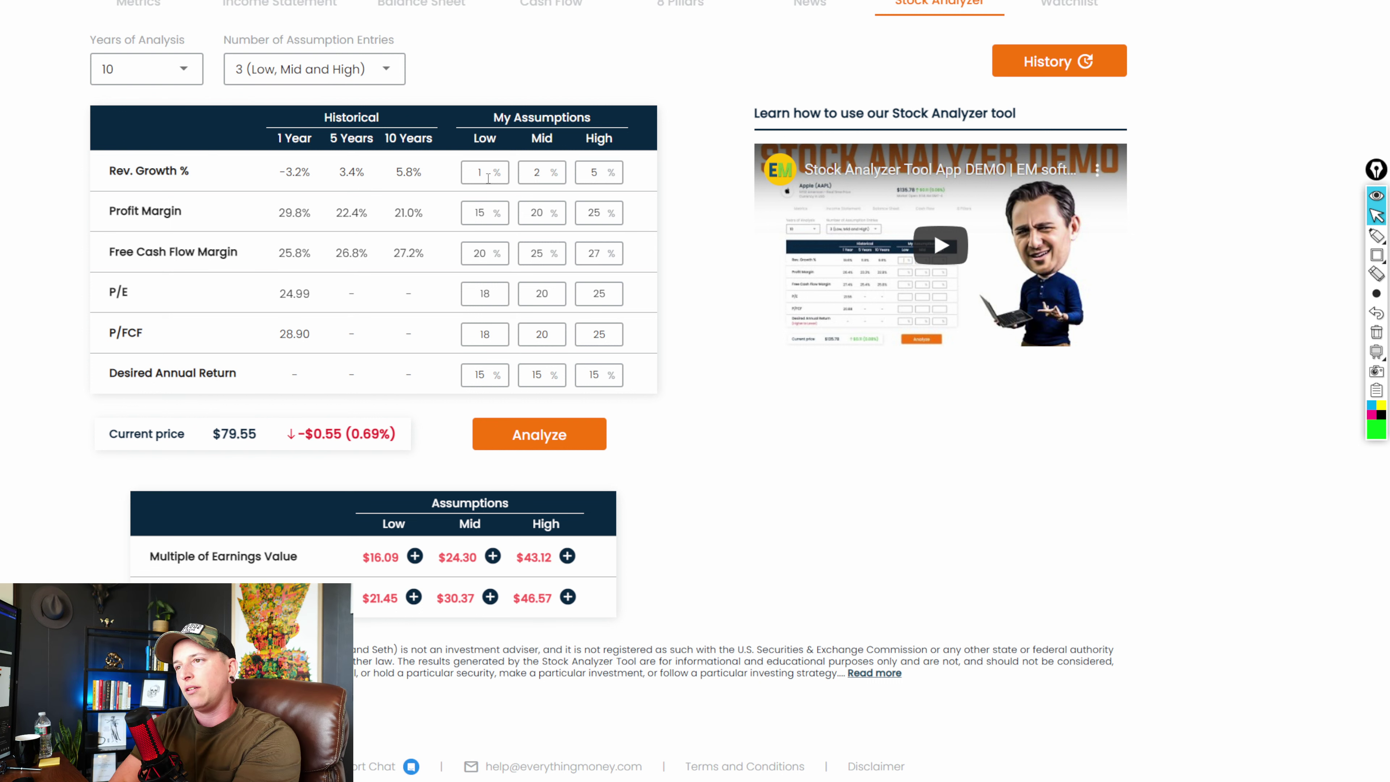
left_click(489, 178)
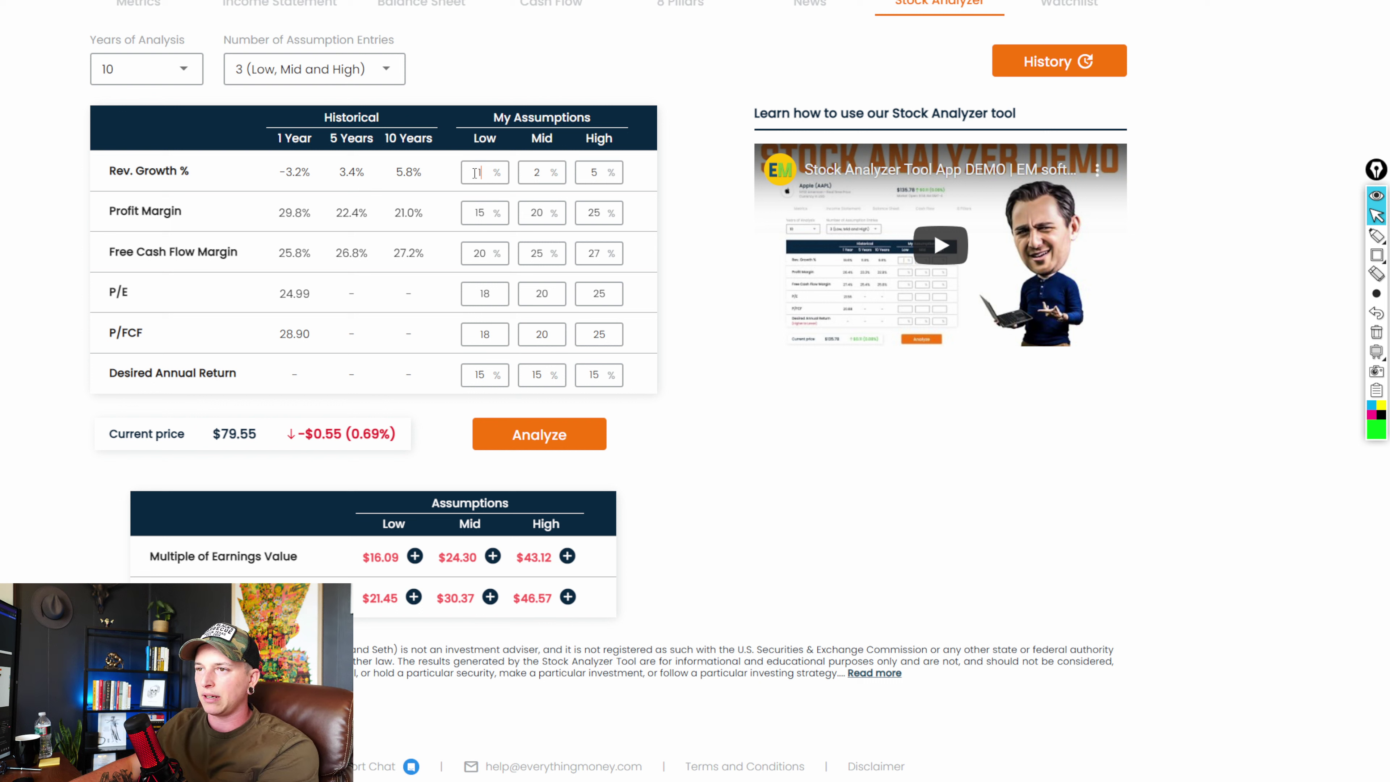
mouse_move(404, 172)
left_mouse_down()
mouse_move(434, 178)
mouse_move(395, 172)
left_mouse_up()
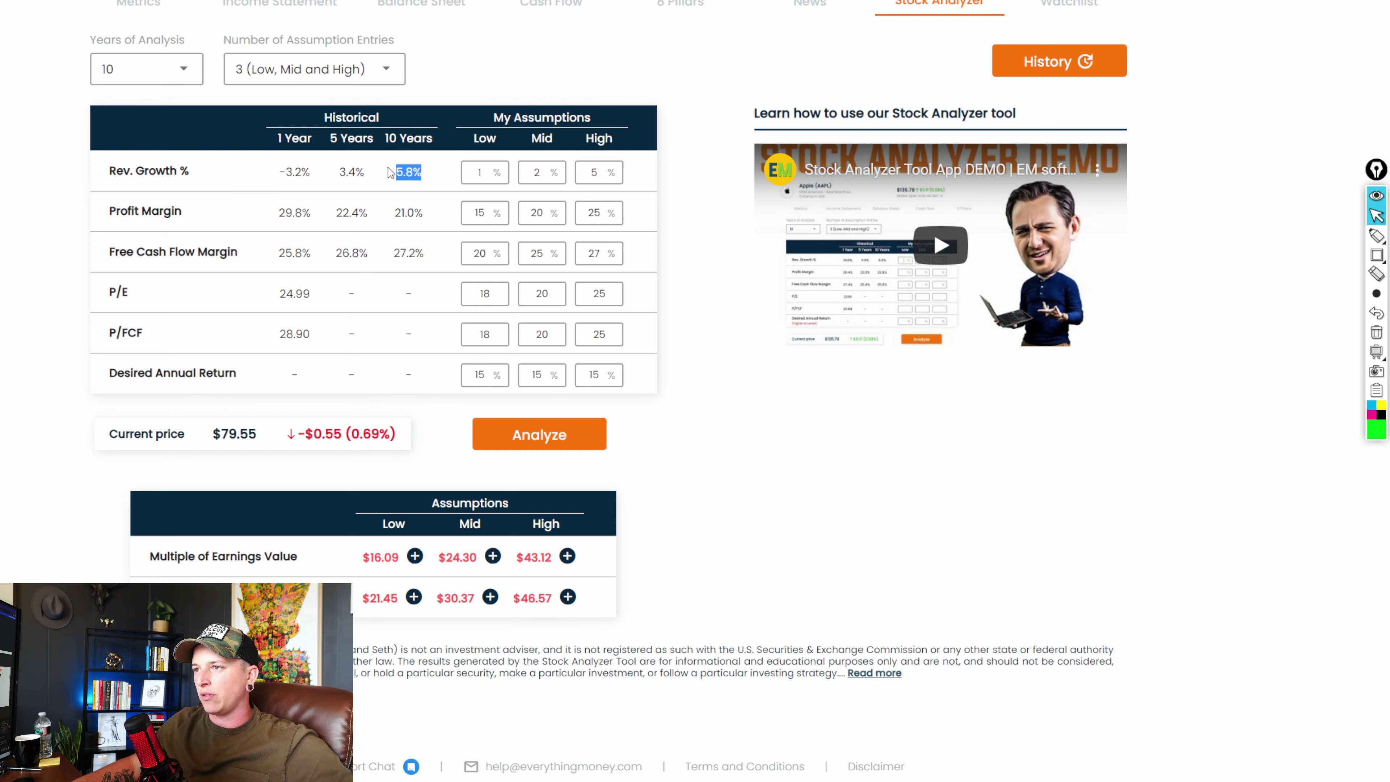
double_click(349, 174)
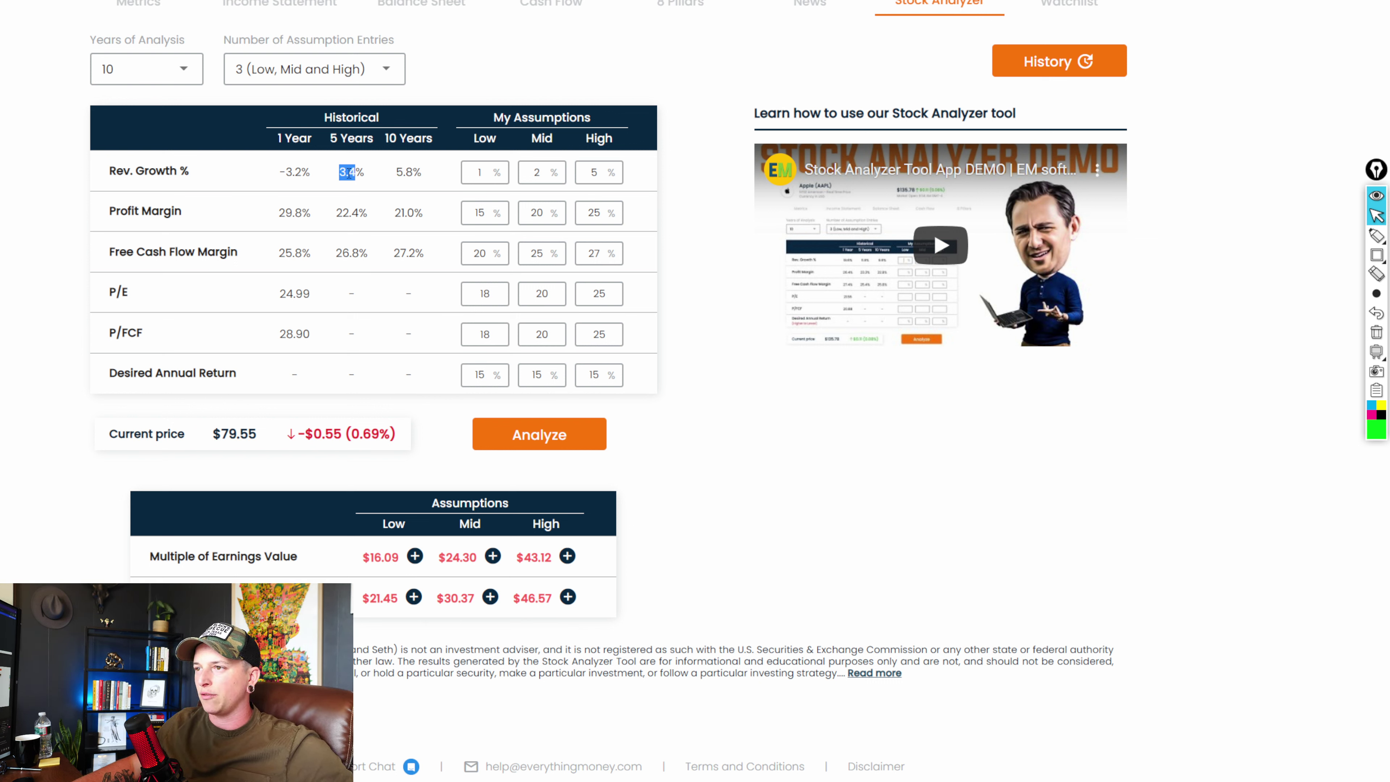
triple_click(302, 171)
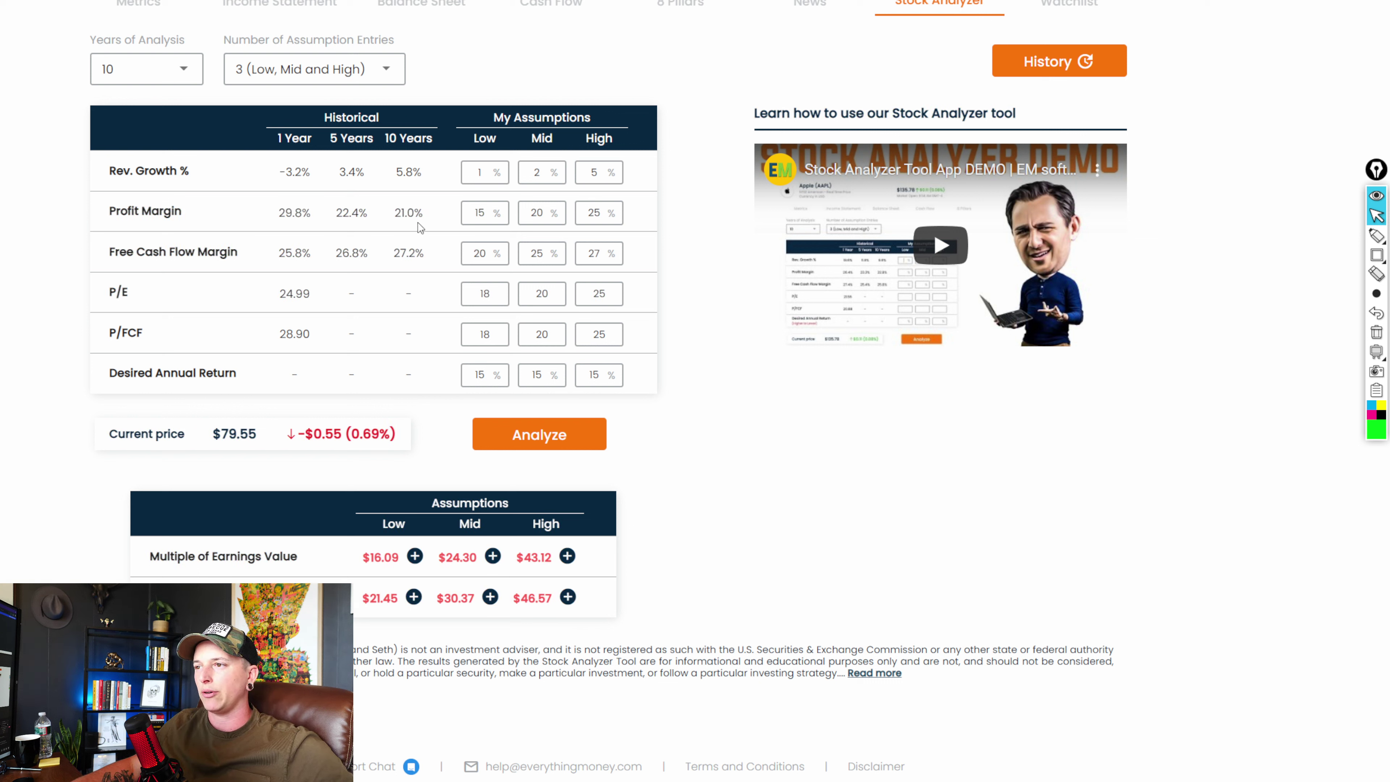
- Highlight the historical 10-year, 5-year and 1-year profit margins in turn, leaving nothing selected
left_click_drag(390, 216, 439, 213)
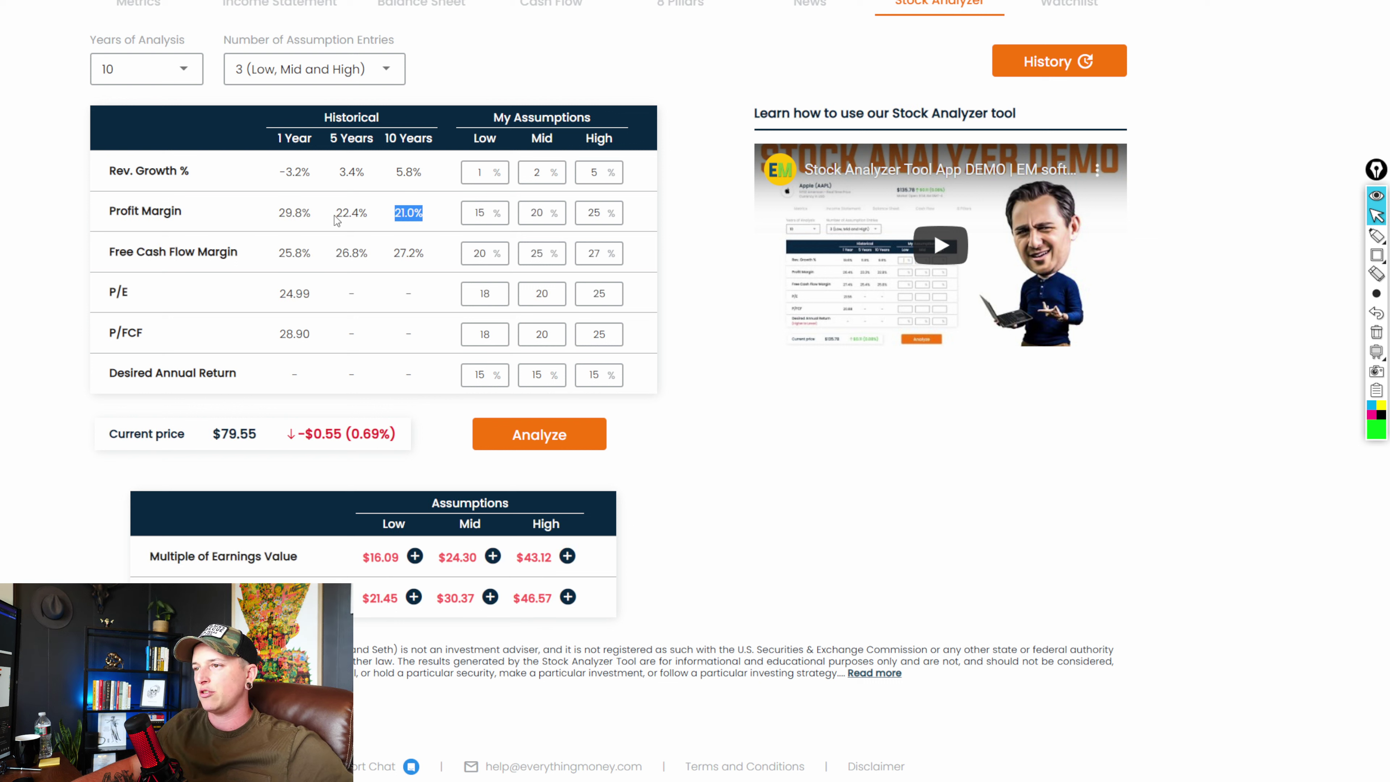
triple_click(352, 210)
triple_click(300, 213)
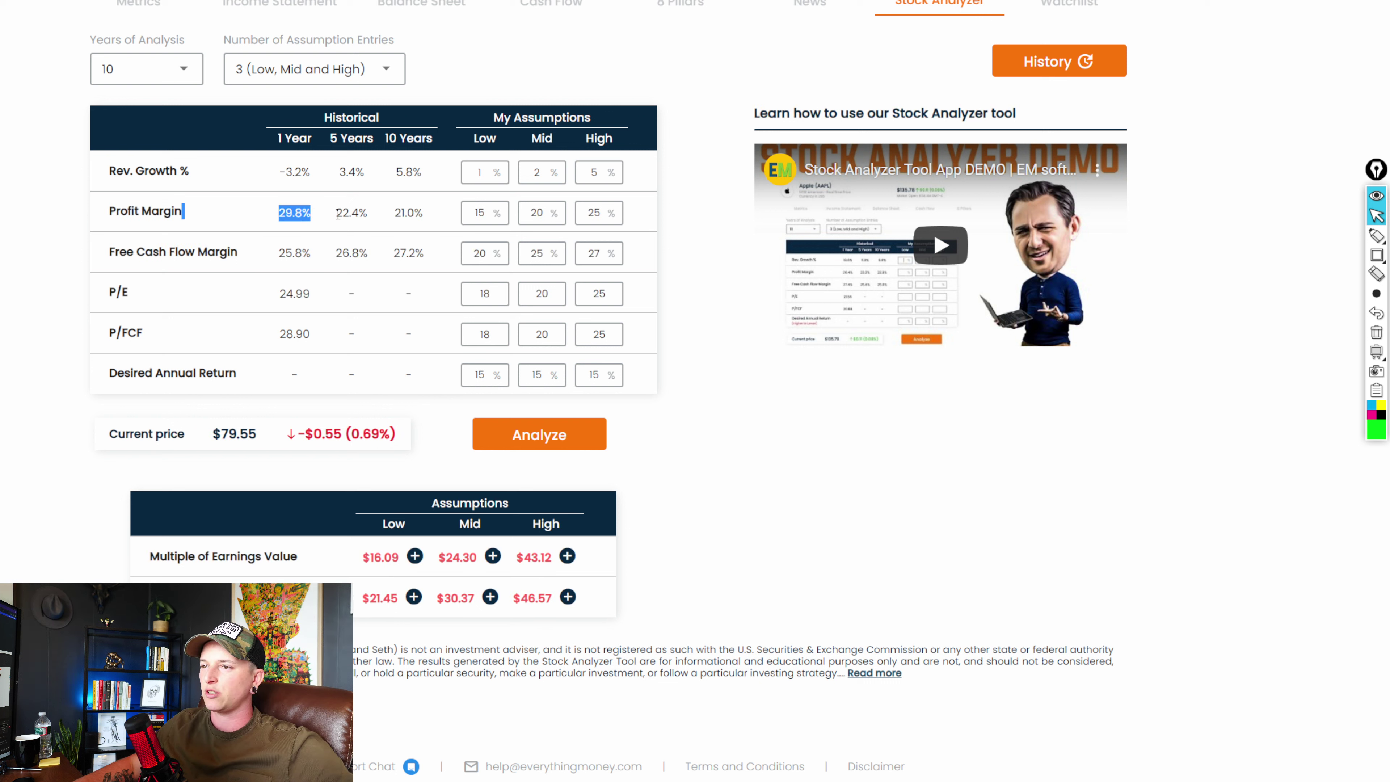
left_click(269, 267)
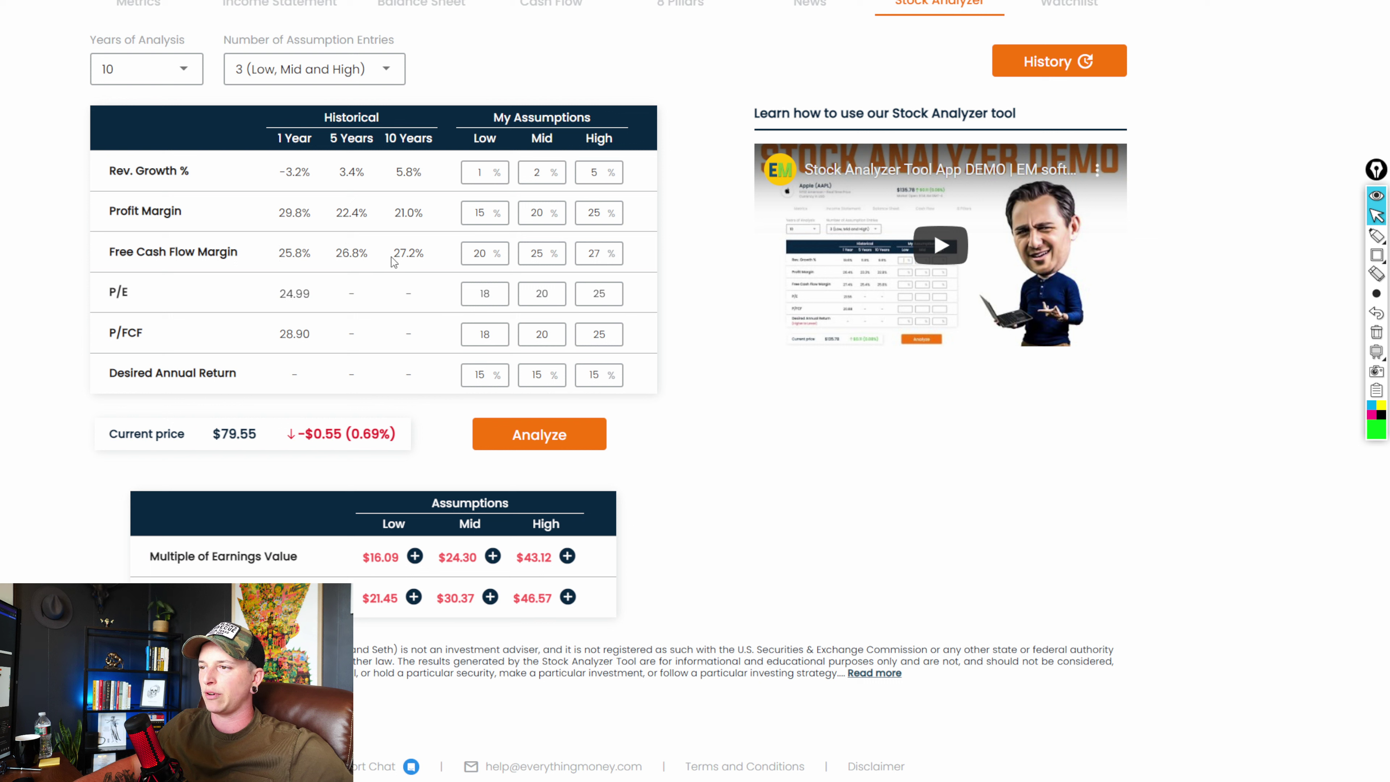
- Point out the 10-year free cash flow margin and the 1-year P/E and P/FCF values
left_click_drag(393, 262, 430, 256)
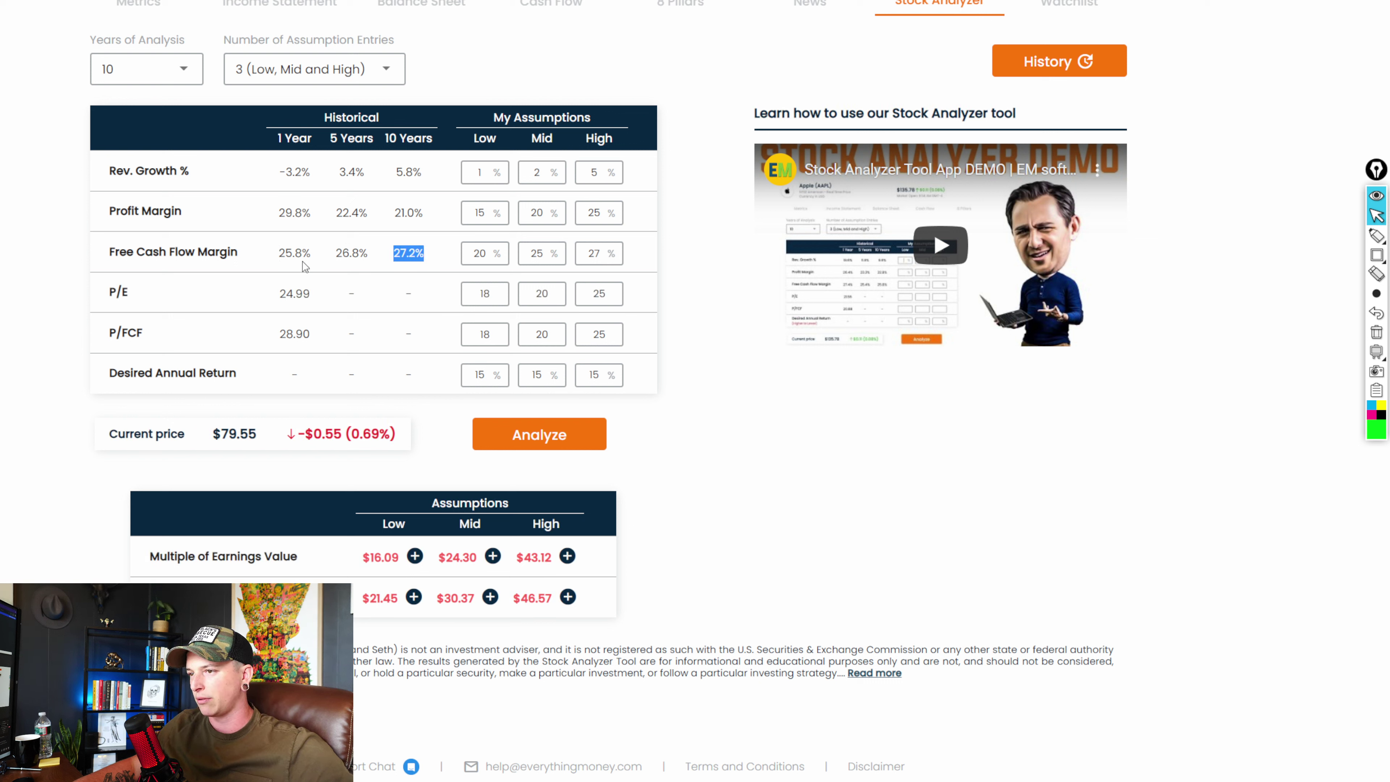
triple_click(295, 294)
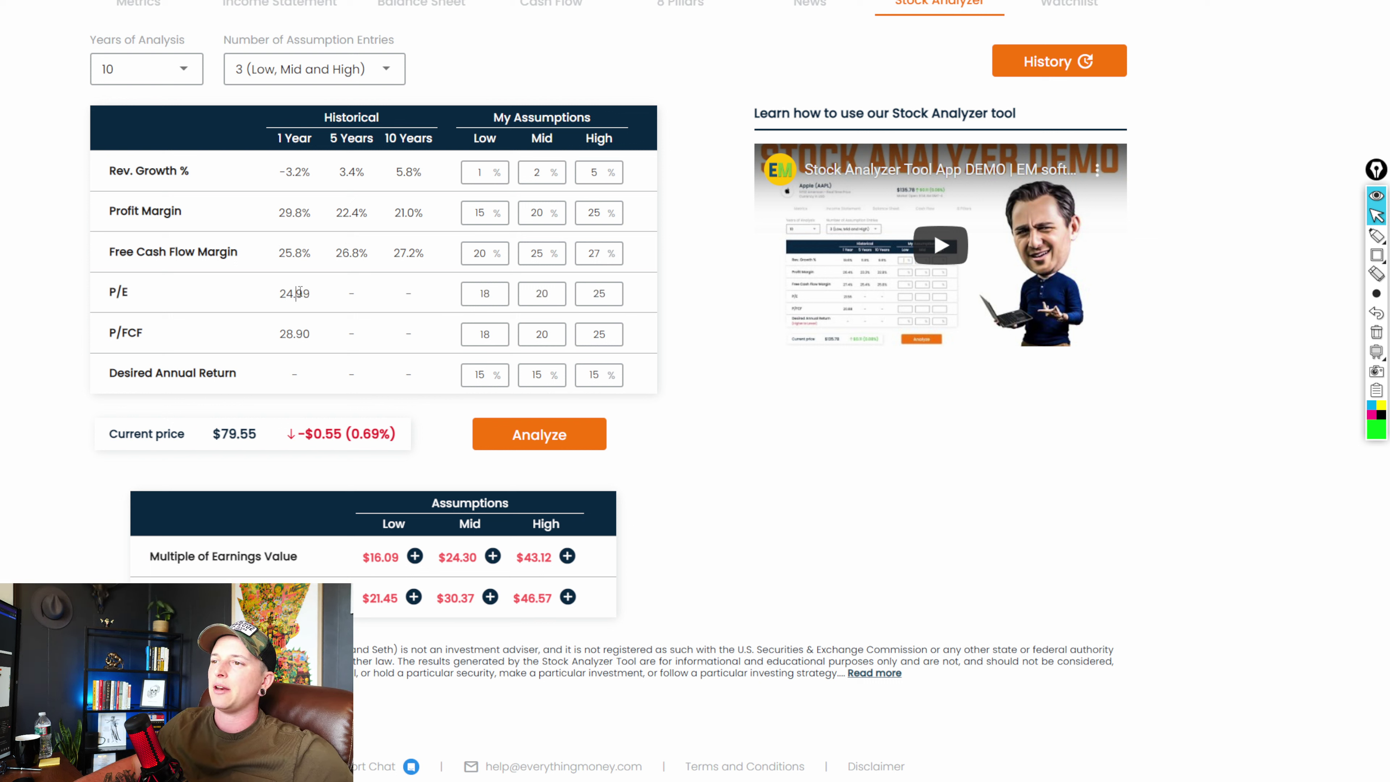
left_click(294, 333)
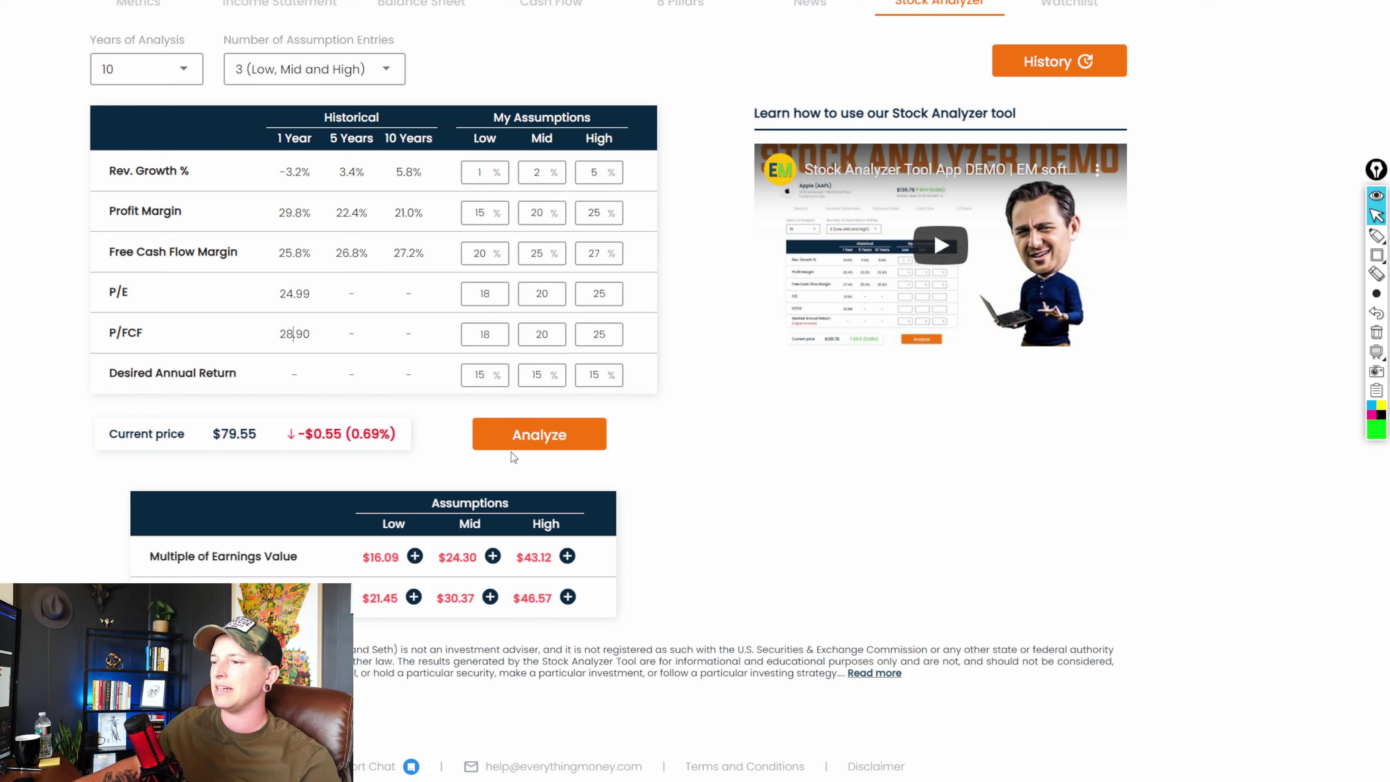
- Draw green boxes around the High assumptions column, the High Multiple of Earnings Value and the current price
left_click(1376, 255)
mouse_move(568, 125)
left_mouse_down()
mouse_move(629, 300)
mouse_move(637, 403)
left_mouse_up()
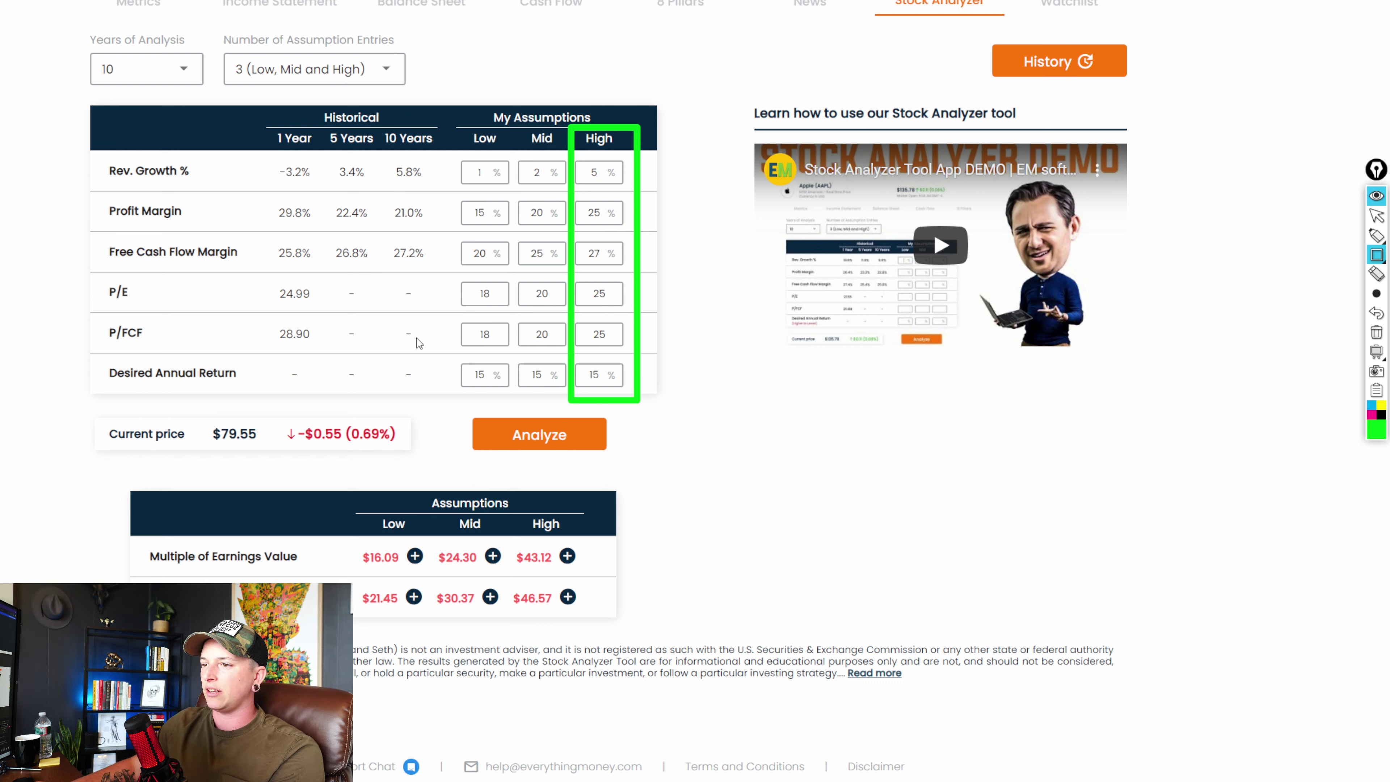
left_click_drag(510, 537, 584, 574)
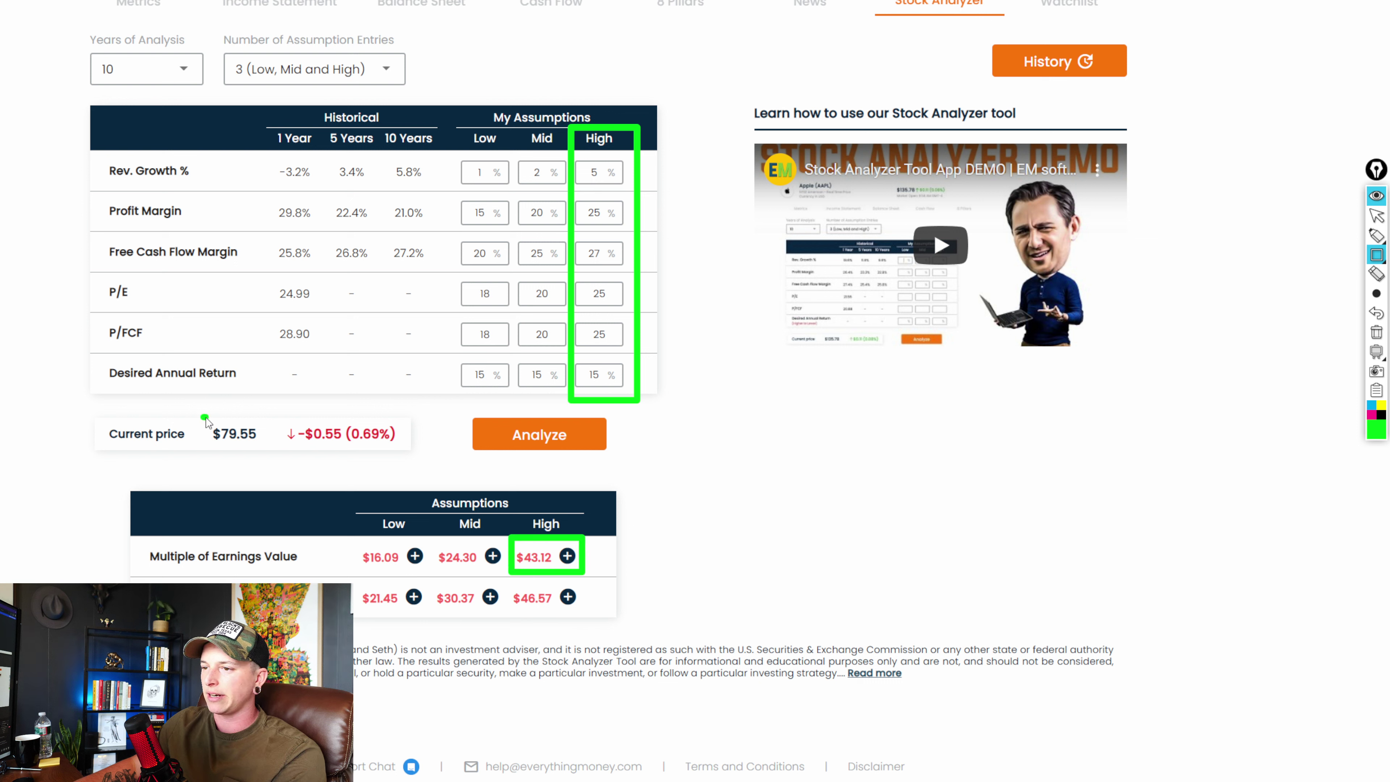
left_click_drag(202, 416, 273, 454)
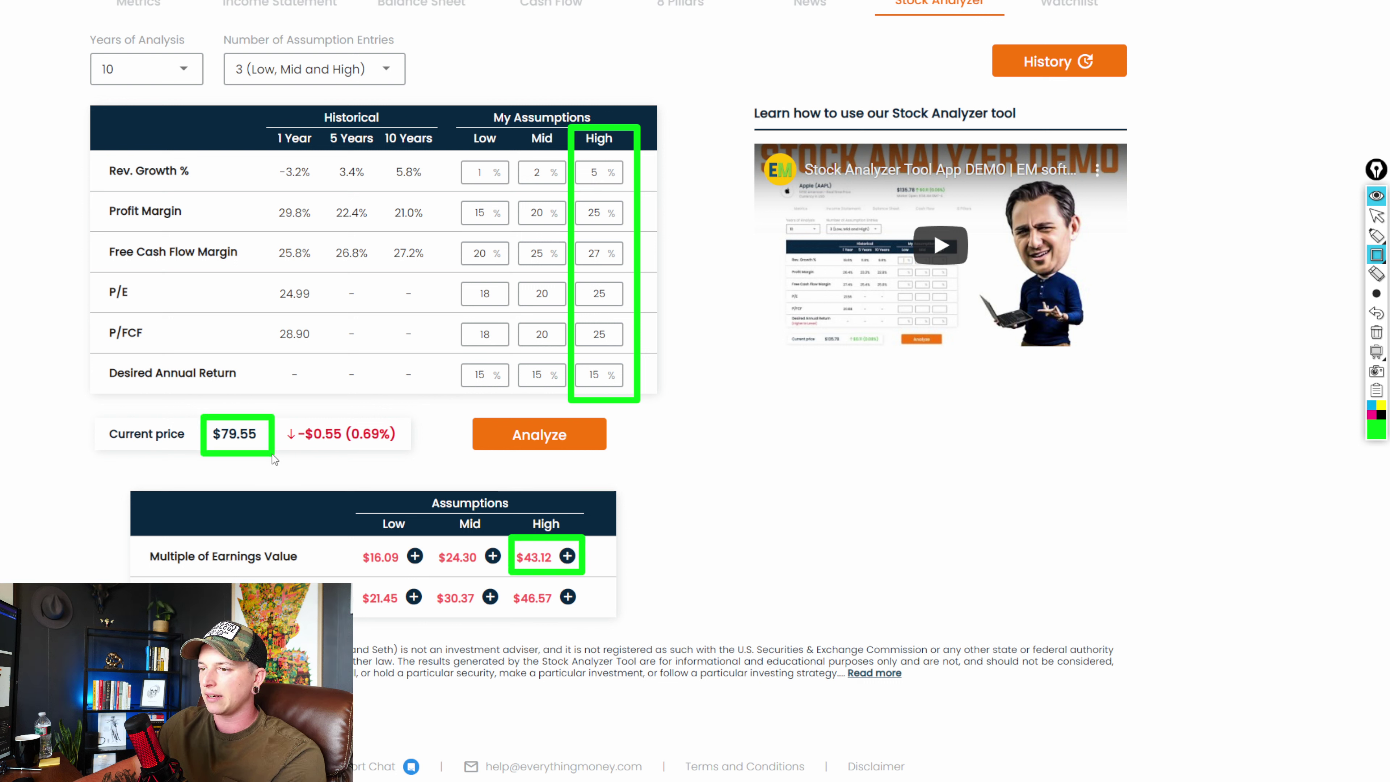
- Erase the green boxes around the current price, the High Multiple of Earnings Value and the High assumptions column
left_click(1376, 274)
left_click(212, 417)
left_click(583, 555)
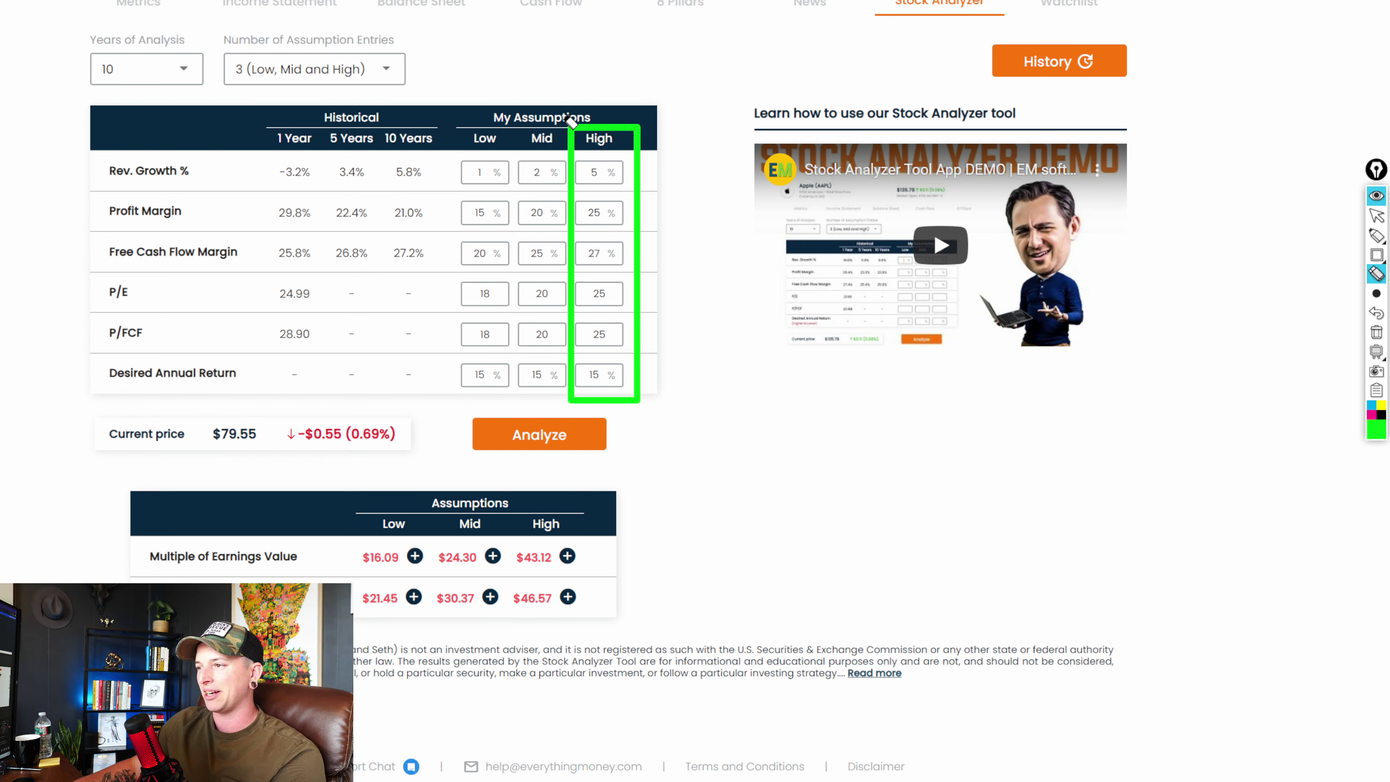
left_click(571, 121)
- Draw thinner green boxes around the Mid assumptions column and the two Mid valuation results
left_click(1377, 256)
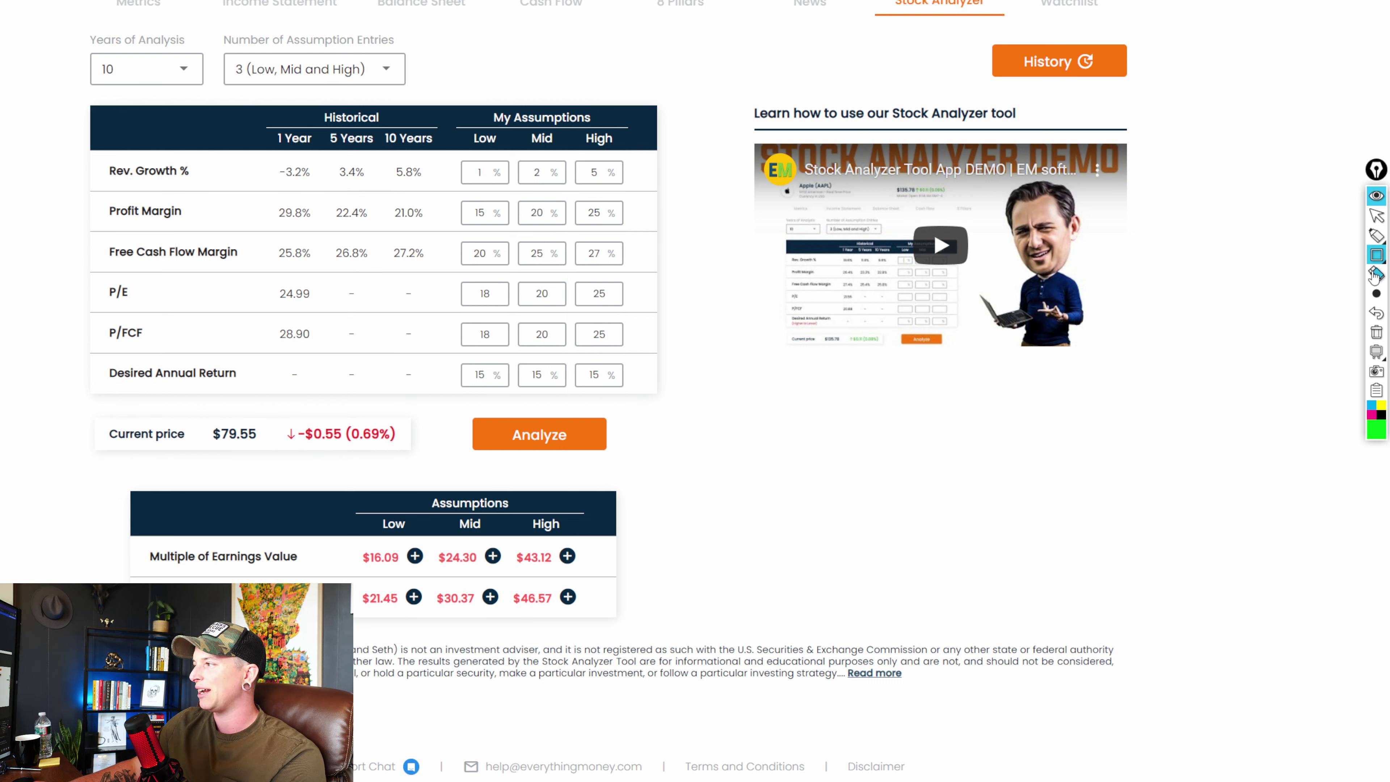
left_click(1376, 293)
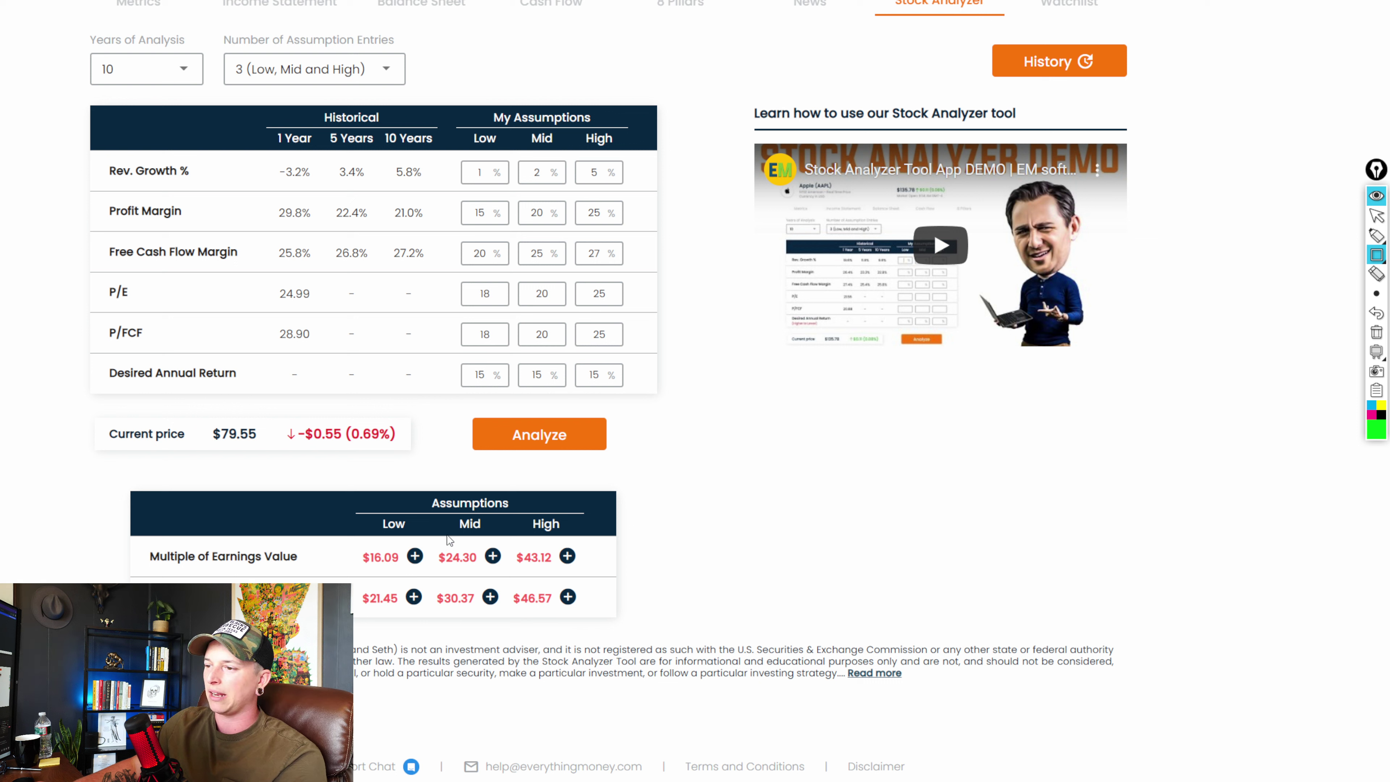
mouse_move(516, 116)
left_mouse_down()
mouse_move(592, 350)
mouse_move(578, 410)
mouse_move(569, 395)
left_mouse_up()
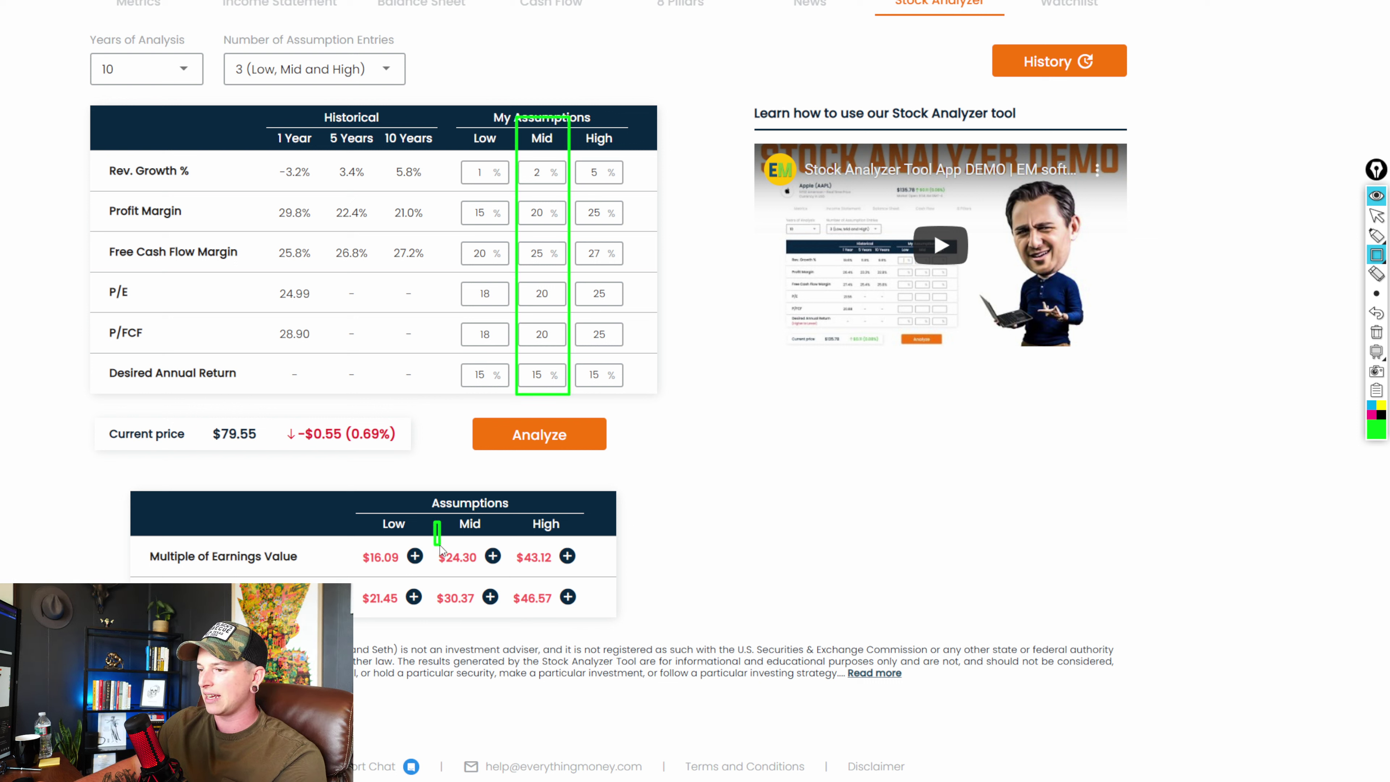
left_click_drag(440, 549, 501, 617)
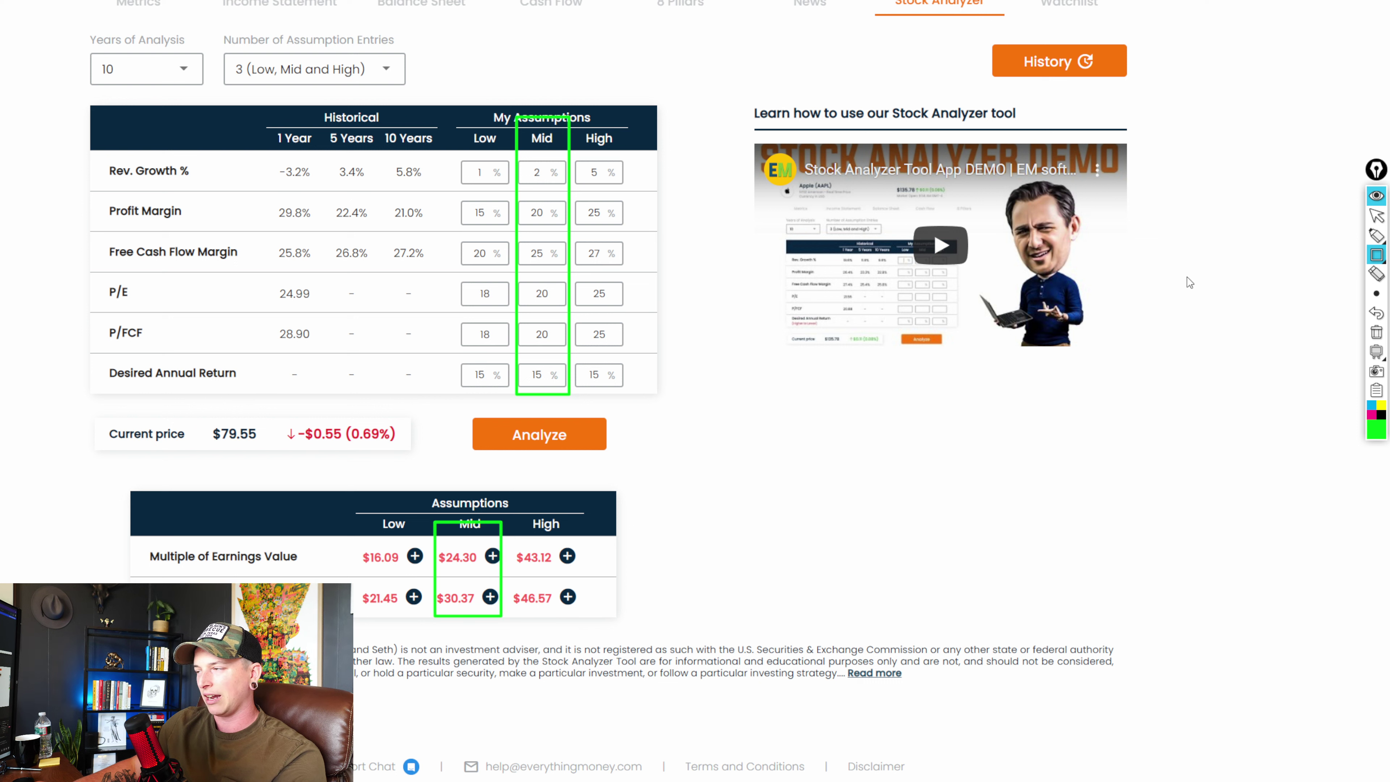
- Erase both green boxes around the Mid figures and collapse the annotation tools
left_click(1376, 273)
mouse_move(857, 208)
left_mouse_down()
mouse_move(338, 222)
mouse_move(468, 608)
left_mouse_up()
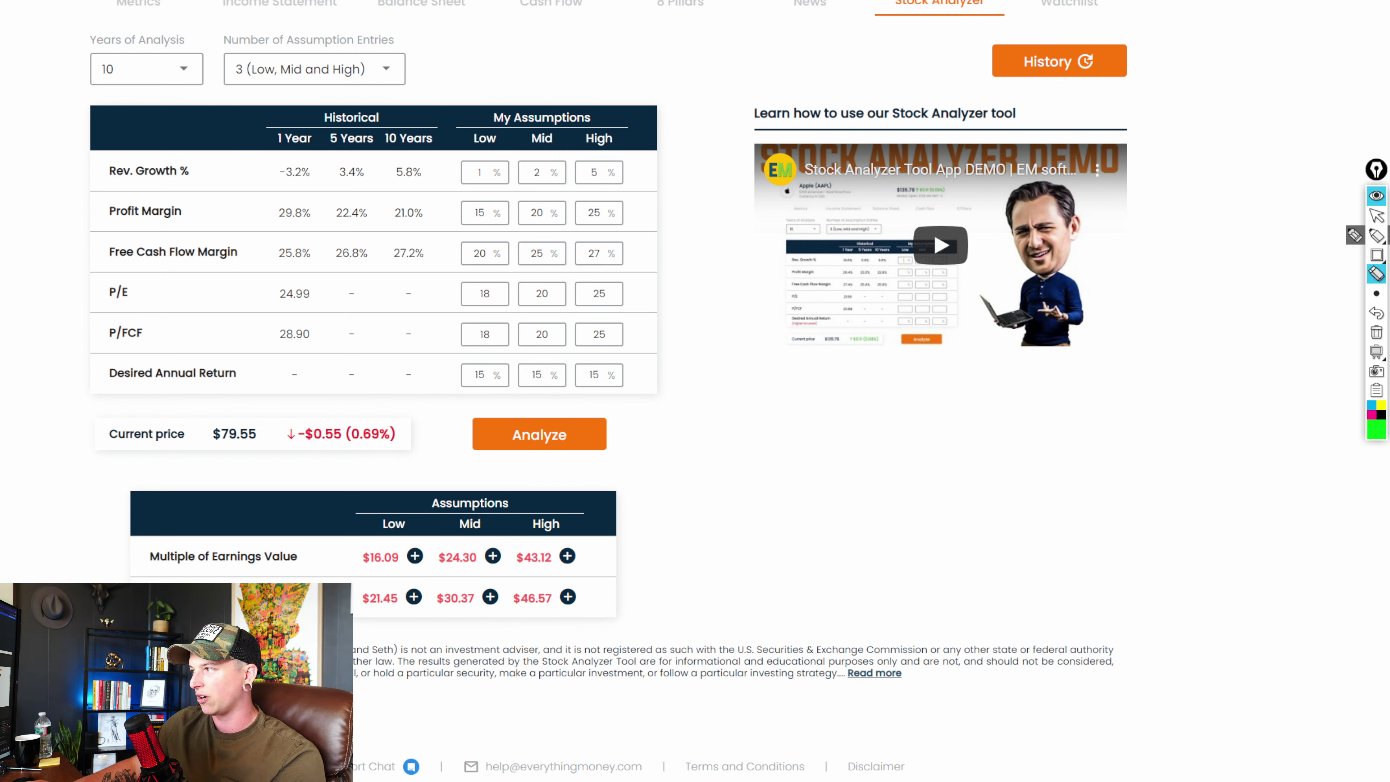
left_click(1376, 197)
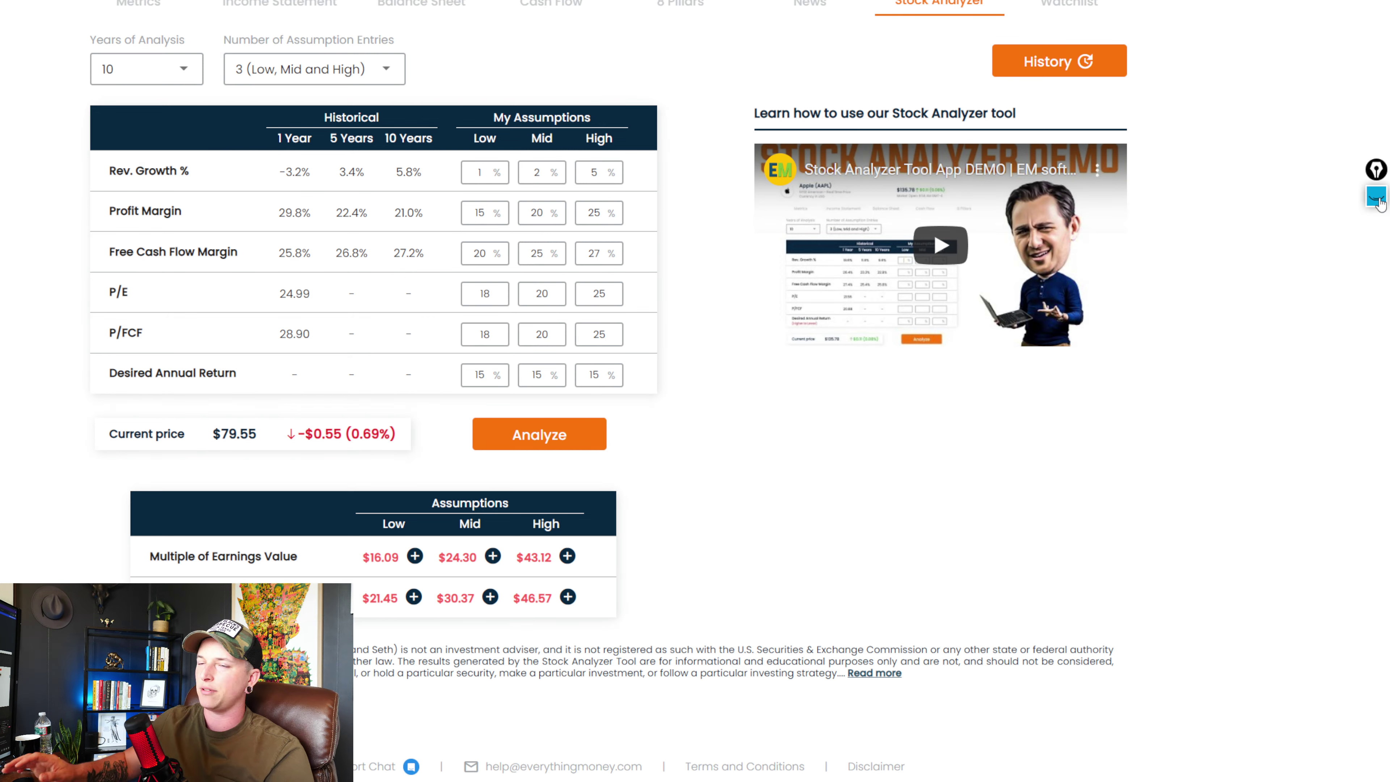